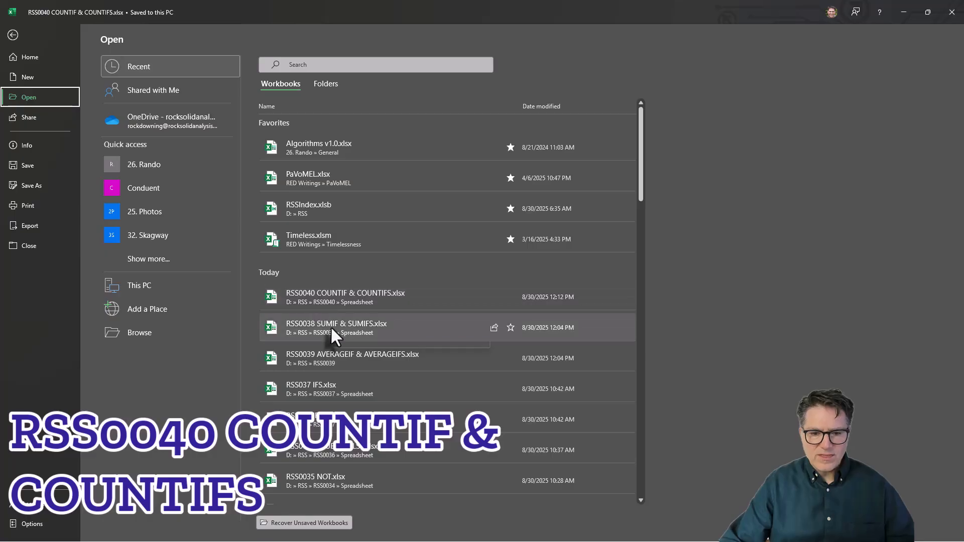
- Open RSS0038 SUMIF & SUMIFS.xlsx and copy its Sheet1 to the end of the RSS0040 COUNTIF & COUNTIFS.xlsx workbook
click(329, 323)
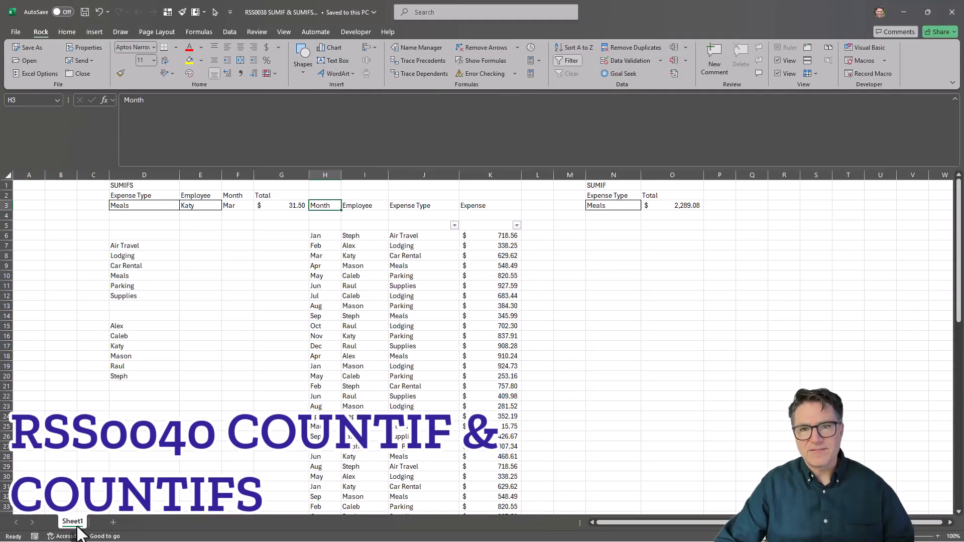
right_click(75, 531)
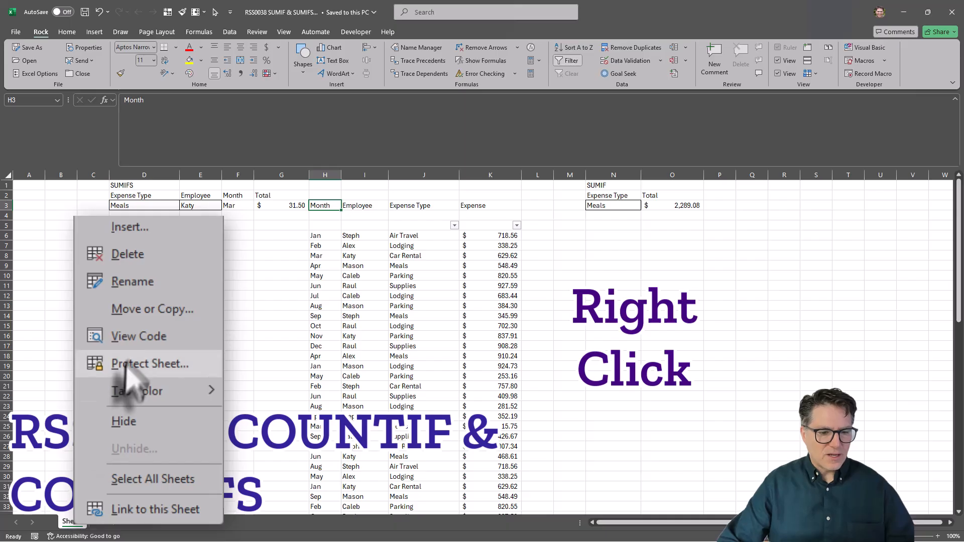
click(143, 312)
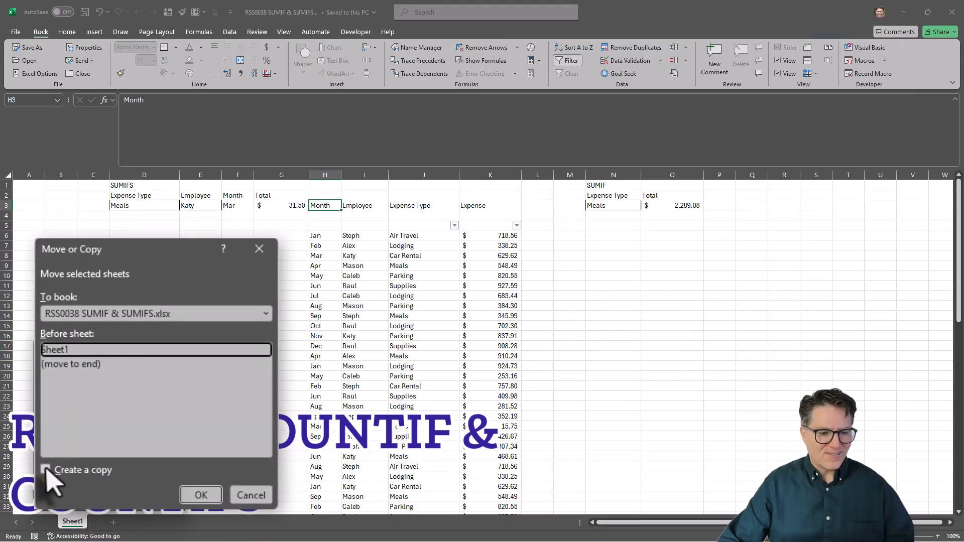
click(46, 469)
click(266, 314)
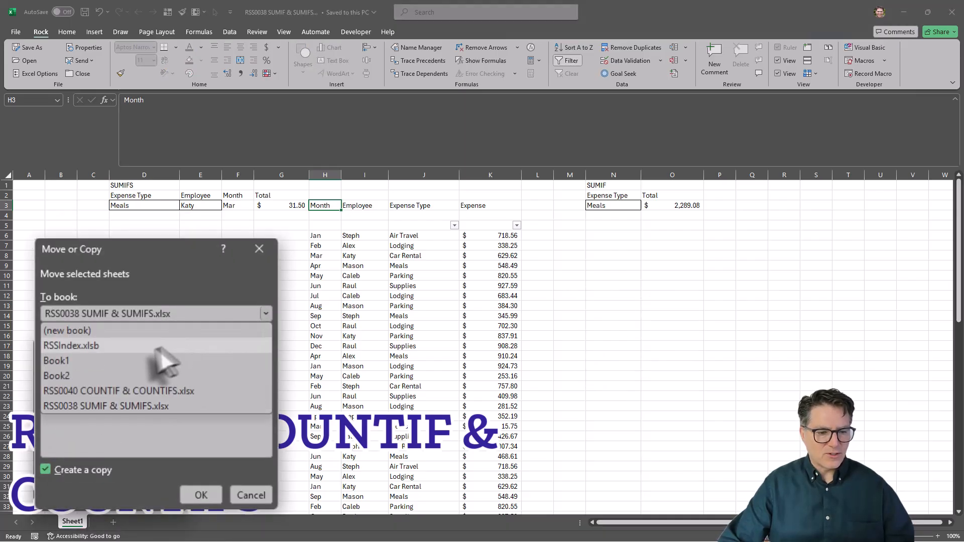
click(110, 393)
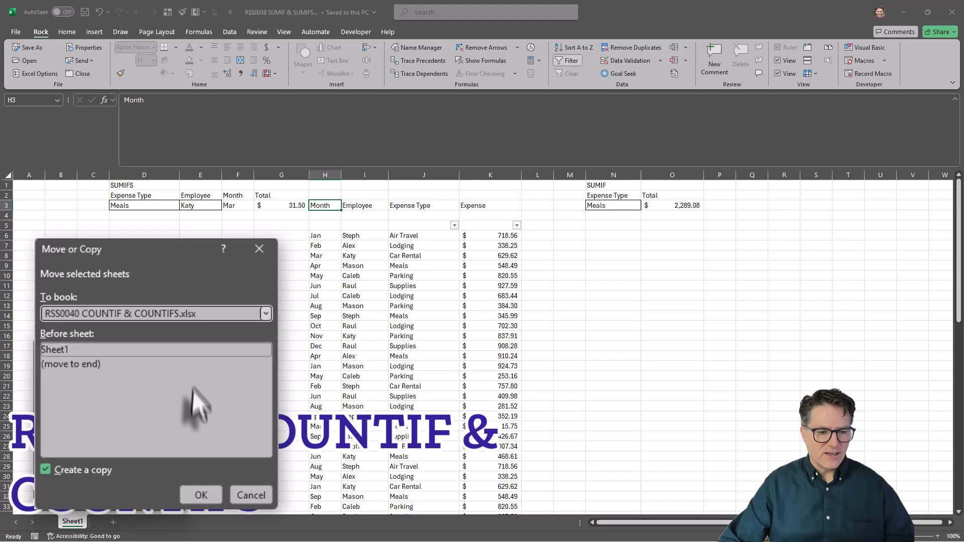
click(83, 364)
click(201, 495)
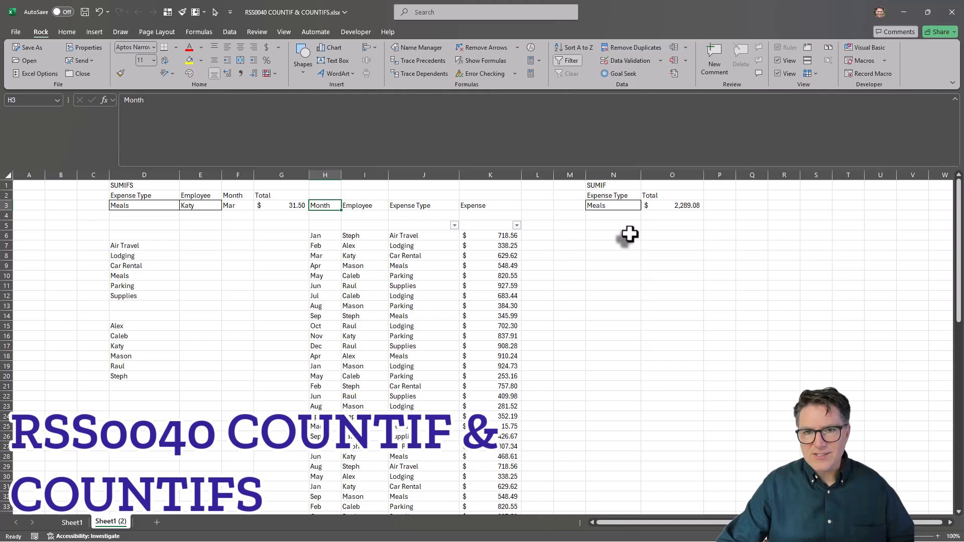
- Replace the SUMIF function name with COUNTIF in the formula of cell O3
click(609, 186)
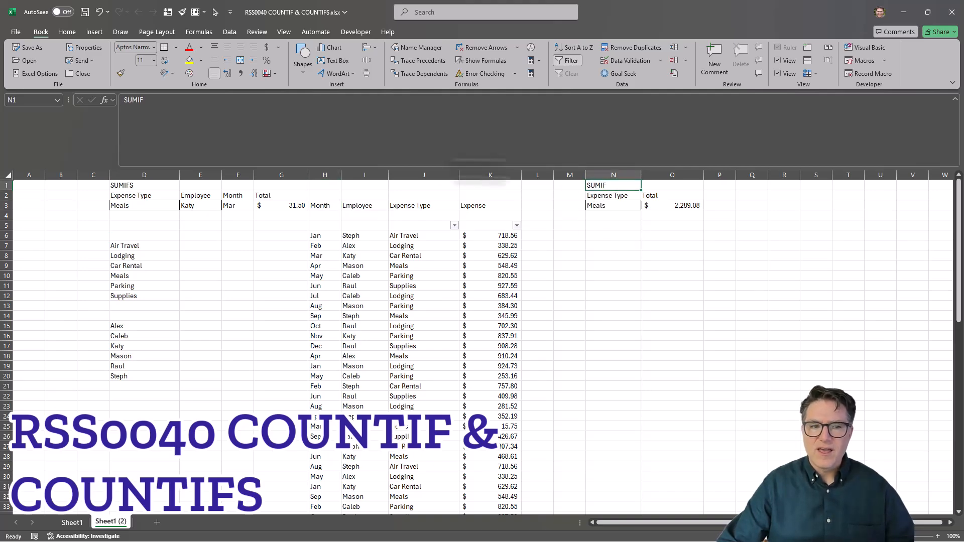
click(691, 206)
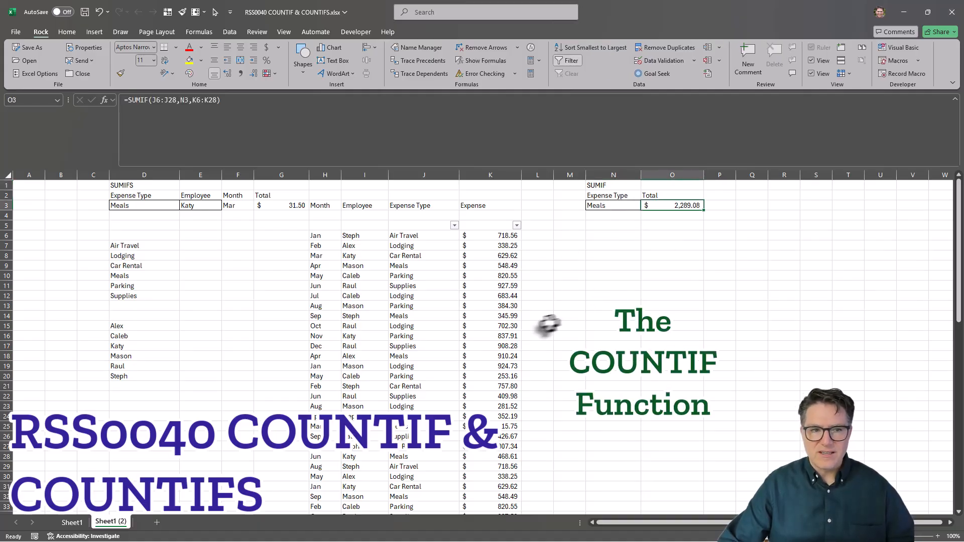
click(128, 101)
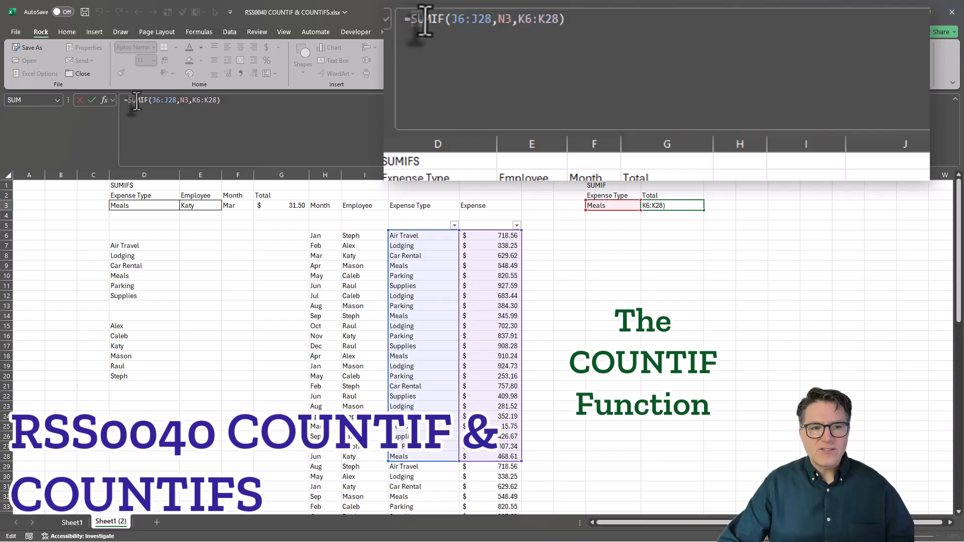
drag(139, 100, 141, 101)
text(cou)
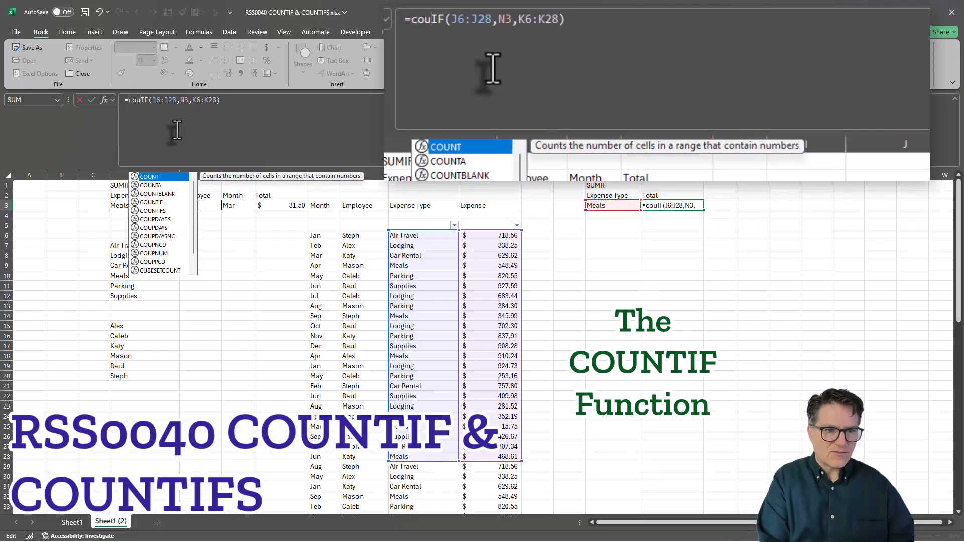
key(BackSpace)
key(BackSpace)
key(BackSpace)
text(COUNT)
click(177, 130)
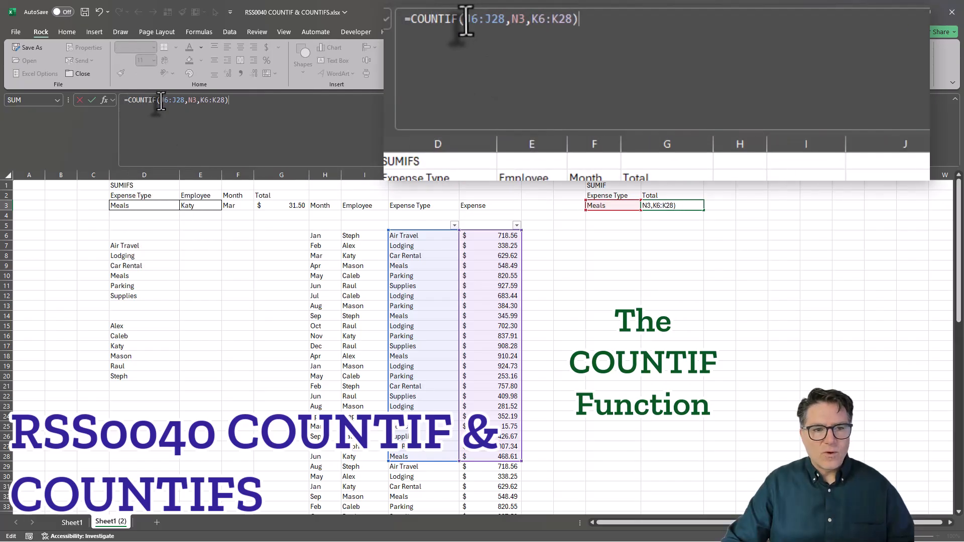
- Remove the third argument K6:K28 and its comma from the COUNTIF formula, keeping only range and criteria
drag(160, 100, 185, 100)
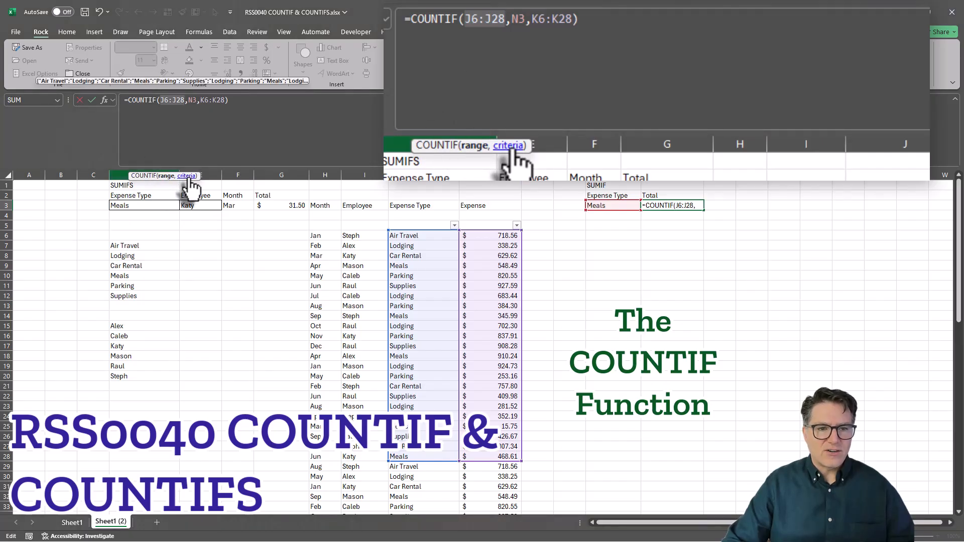
click(187, 175)
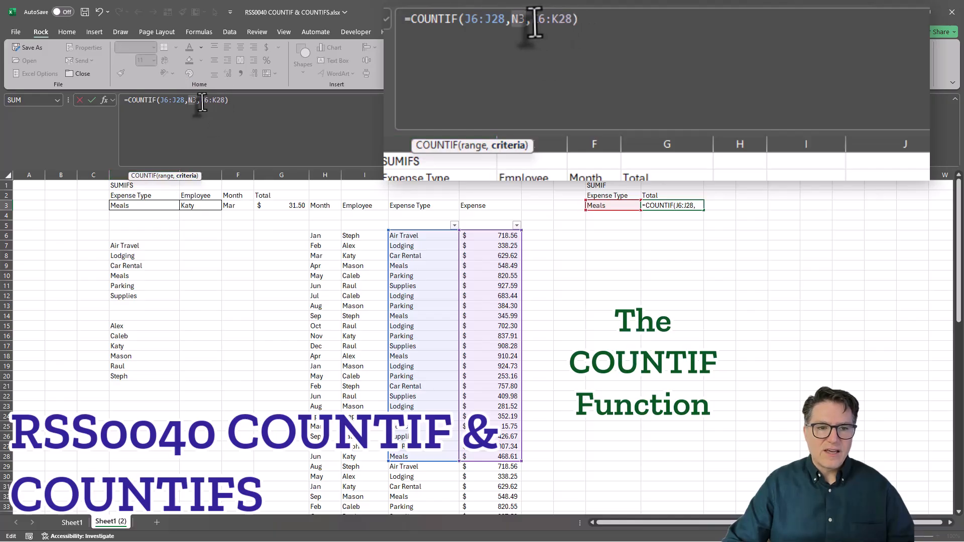
drag(198, 103, 225, 102)
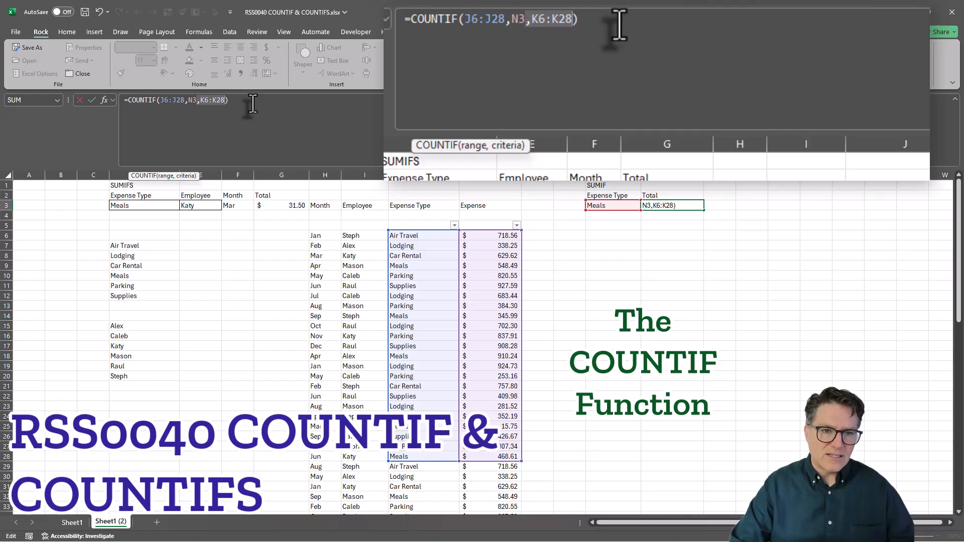
key(BackSpace)
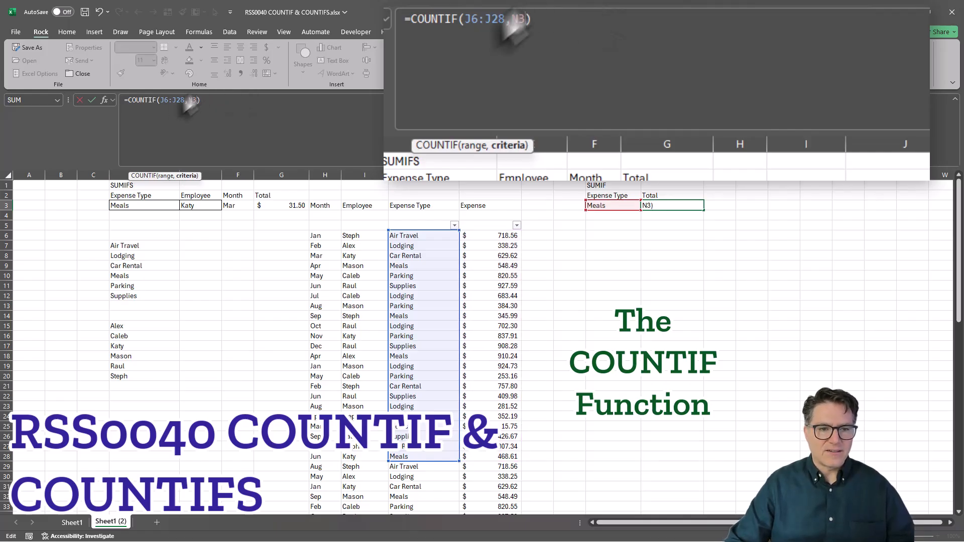
- Extend the COUNTIF range to J6:J74 to cover the whole expense list and commit the formula =COUNTIF(J6:J74,N3)
double_click(166, 101)
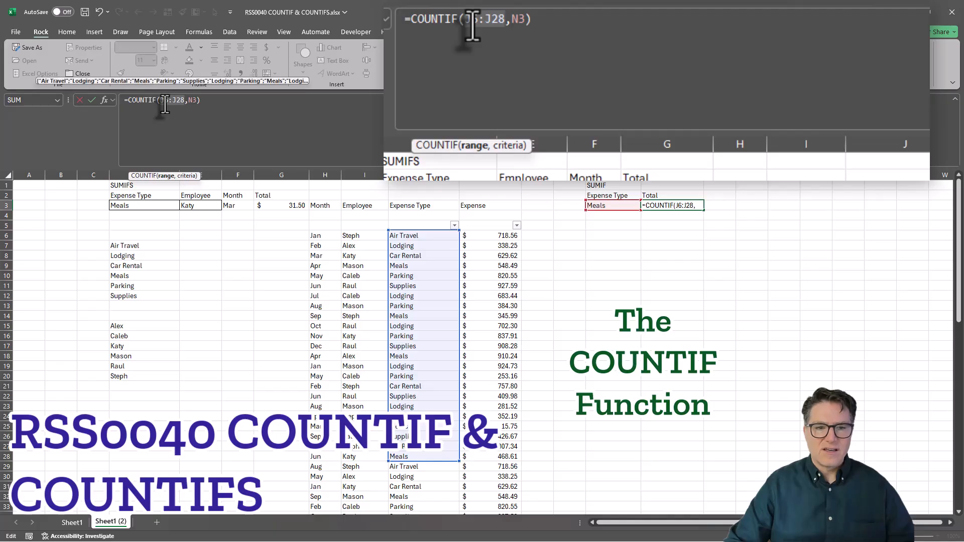
click(193, 101)
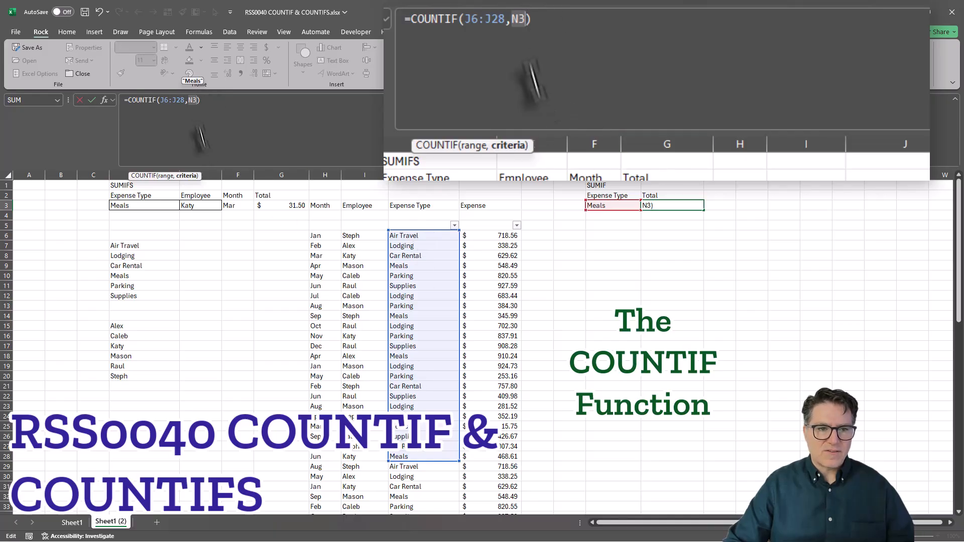
scroll(397, 314, down, 7)
scroll(397, 314, down, 10)
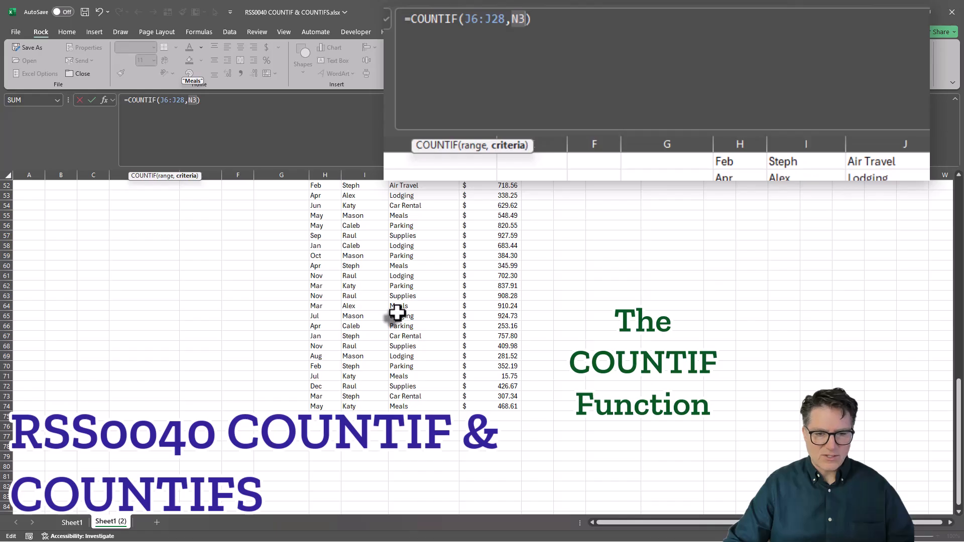
scroll(397, 314, up, 17)
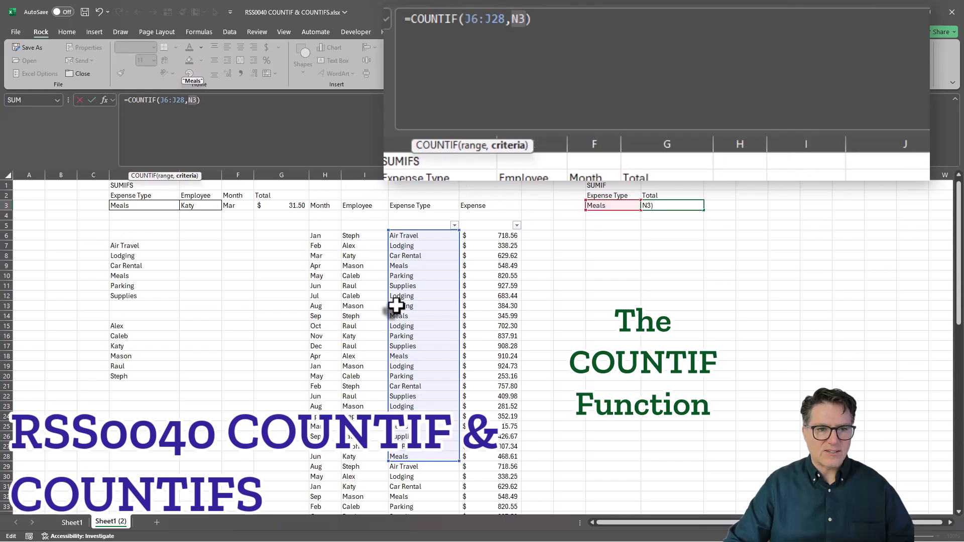
click(182, 100)
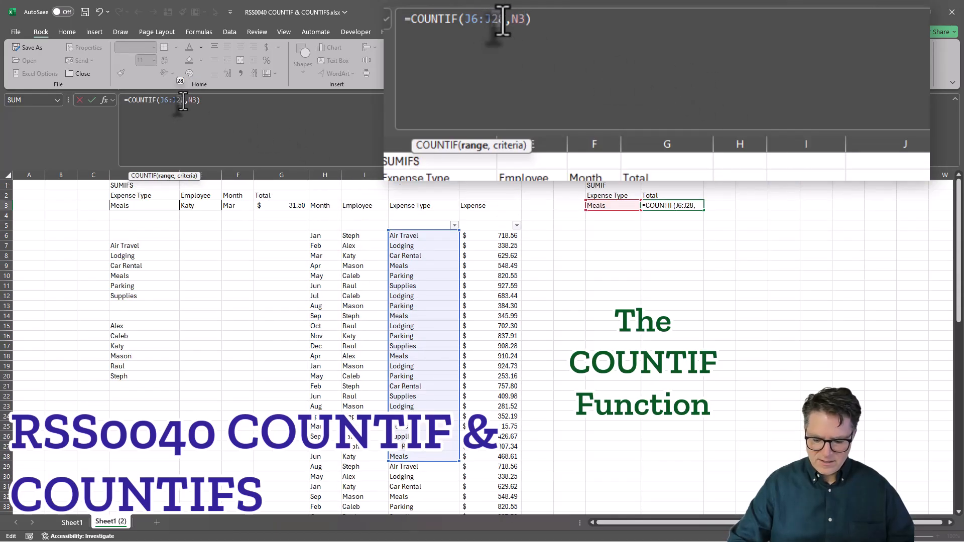
key(BackSpace)
key(BackSpace)
text(74)
click(215, 105)
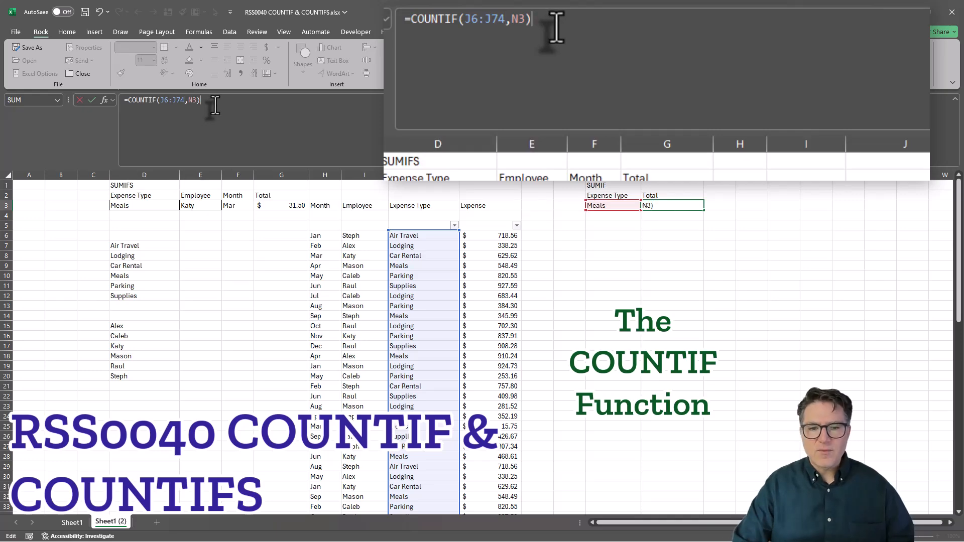
key(Return)
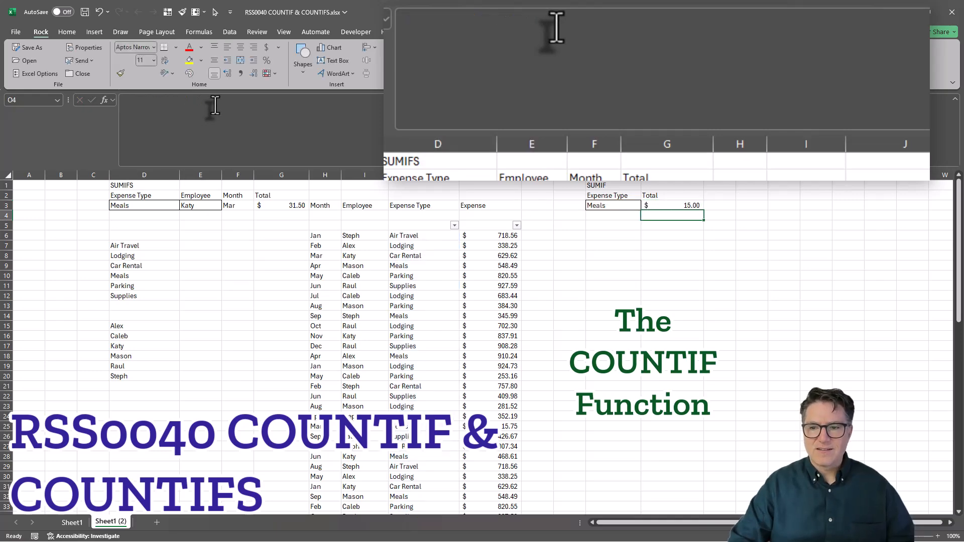
- Format cell O3 as Number with 0 decimal places
key(Up)
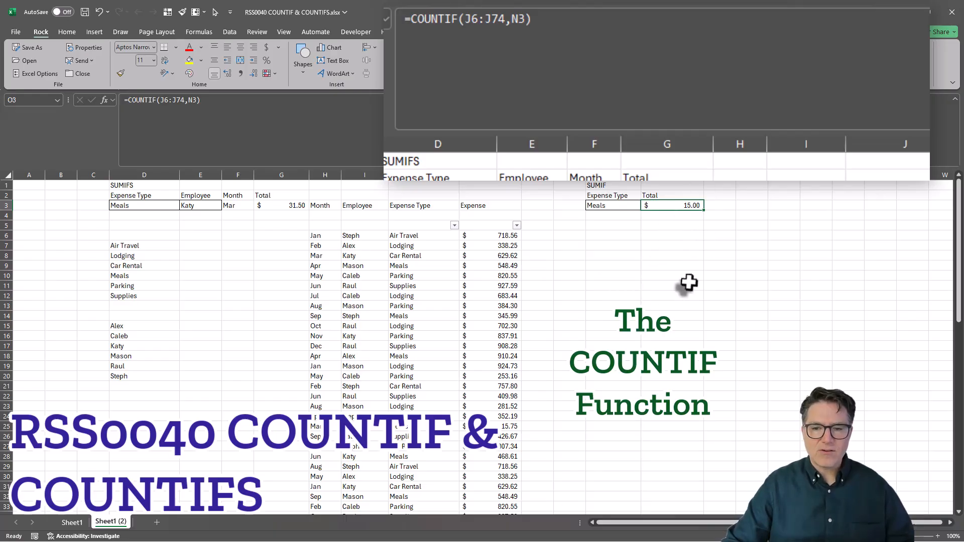
key(ctrl+1)
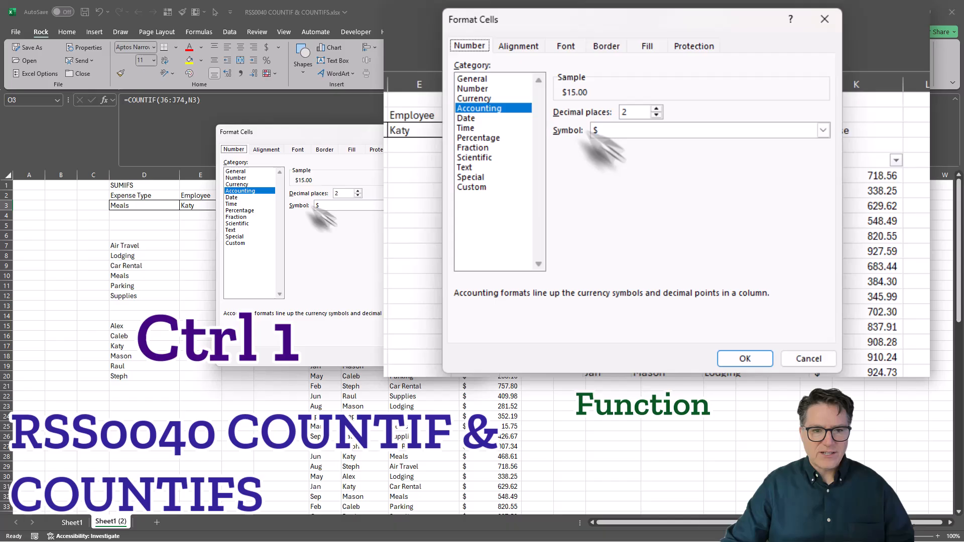
click(236, 178)
click(357, 196)
click(357, 196)
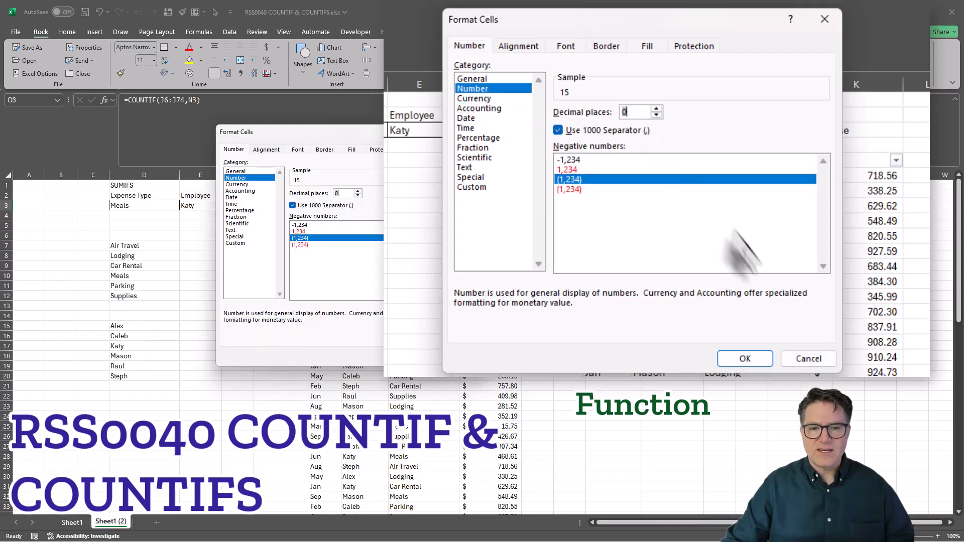
click(756, 358)
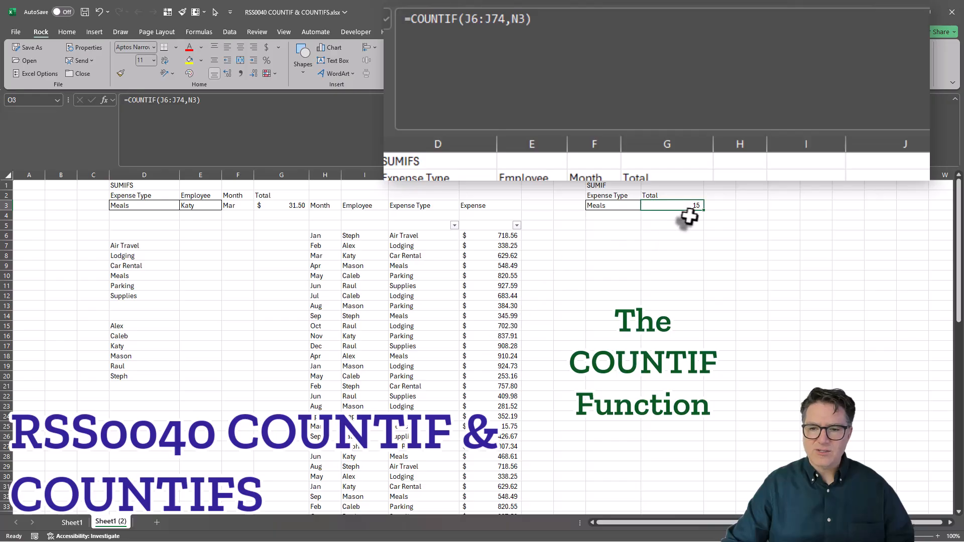
- Change the heading in cell N1 to COUNTIF
click(604, 187)
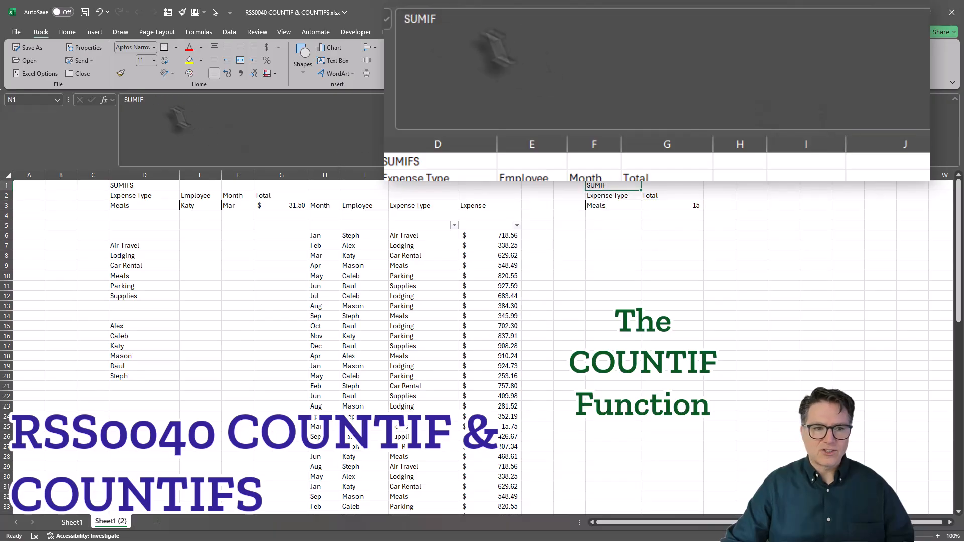
drag(144, 100, 87, 97)
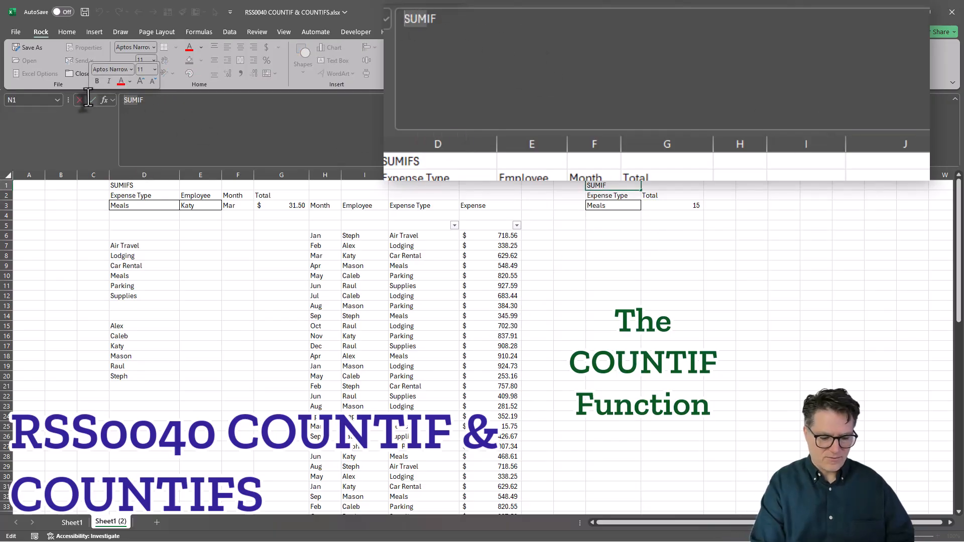
text(COUNTIF)
key(Tab)
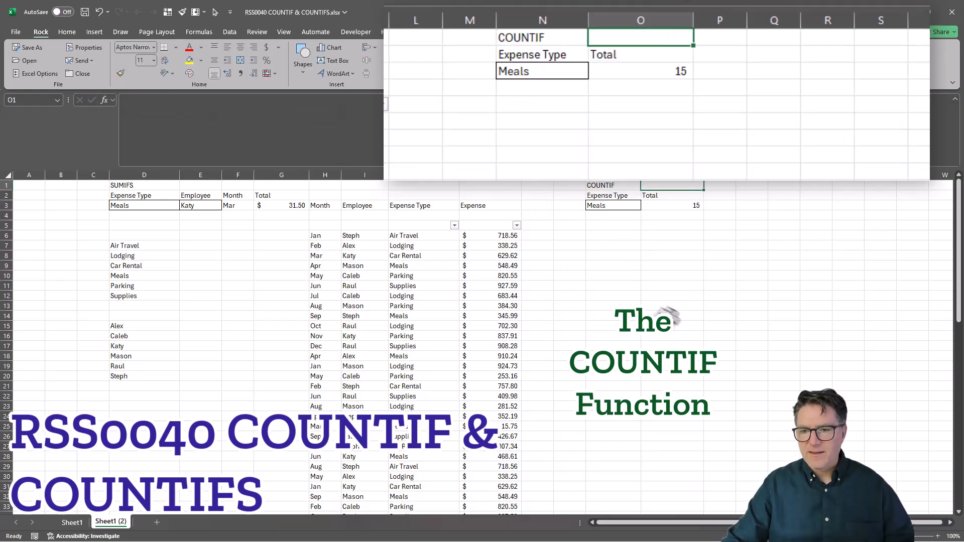
- Try the count with the expense type in N3 set to Air Travel, Lodging and finally Car Rental
click(613, 206)
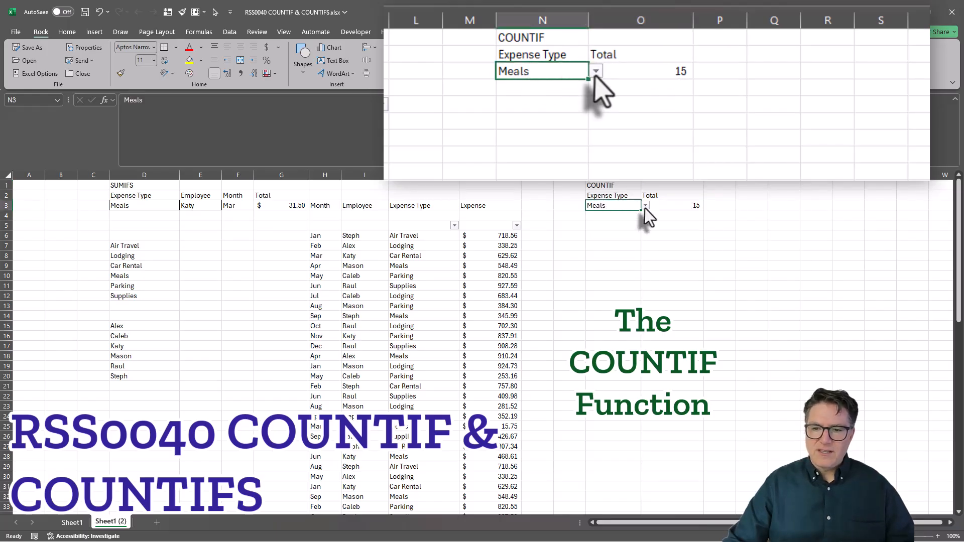
click(645, 206)
click(619, 216)
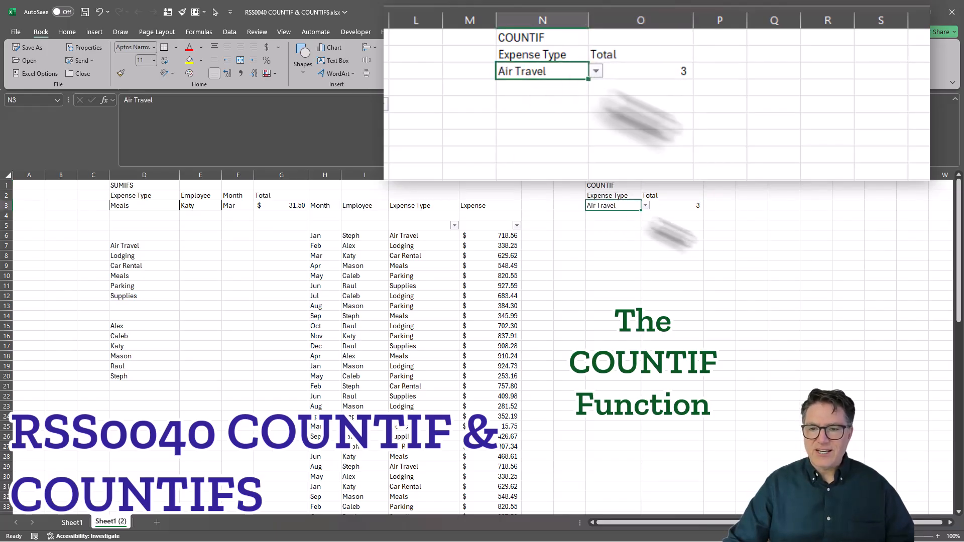
click(646, 206)
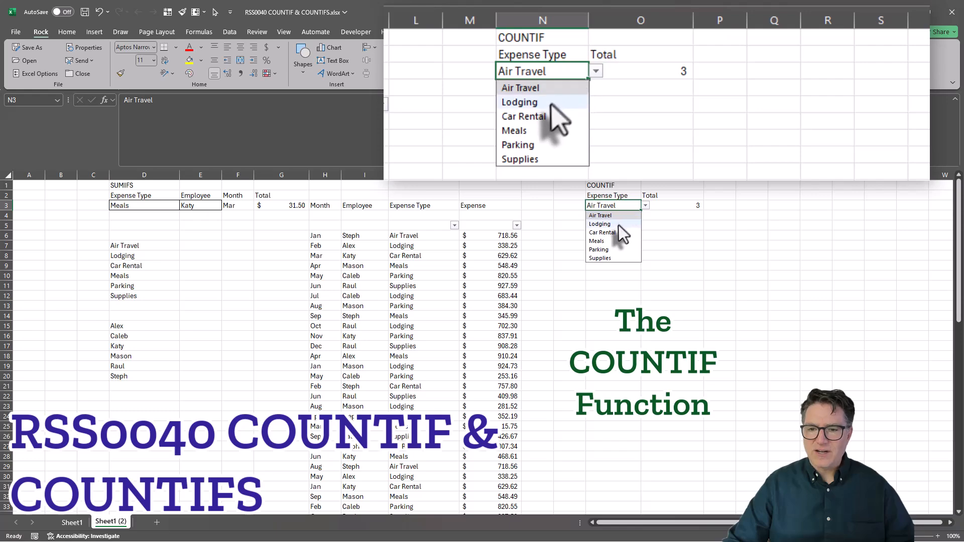
click(618, 225)
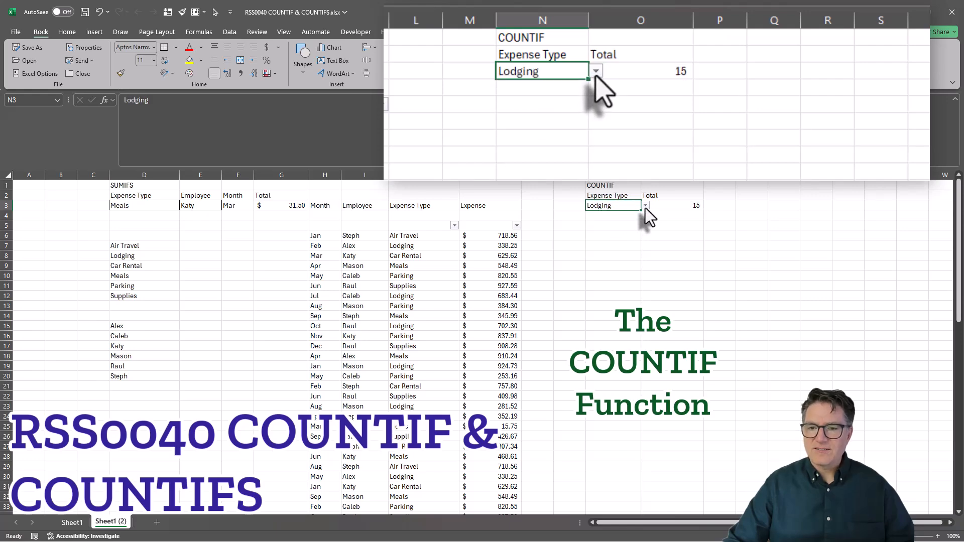
click(646, 206)
click(622, 235)
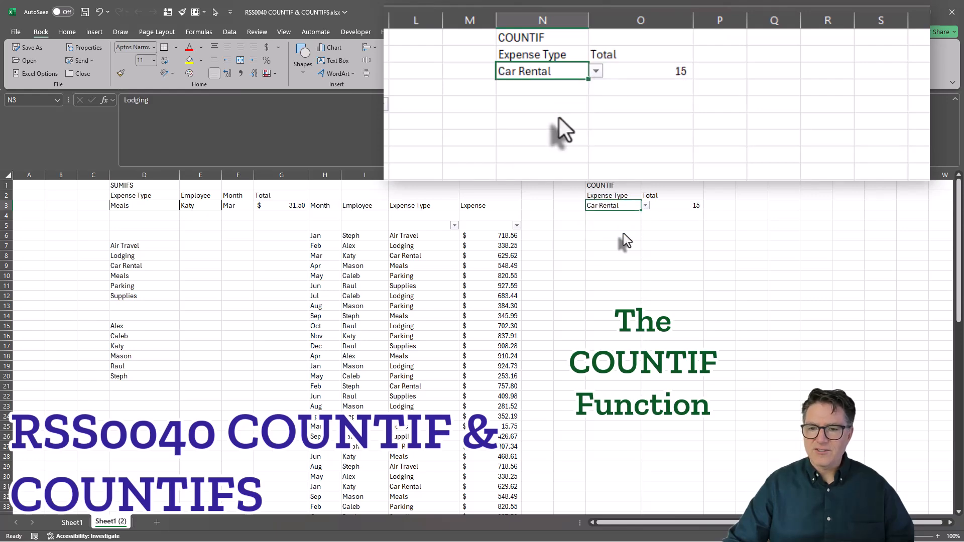
click(646, 206)
click(752, 255)
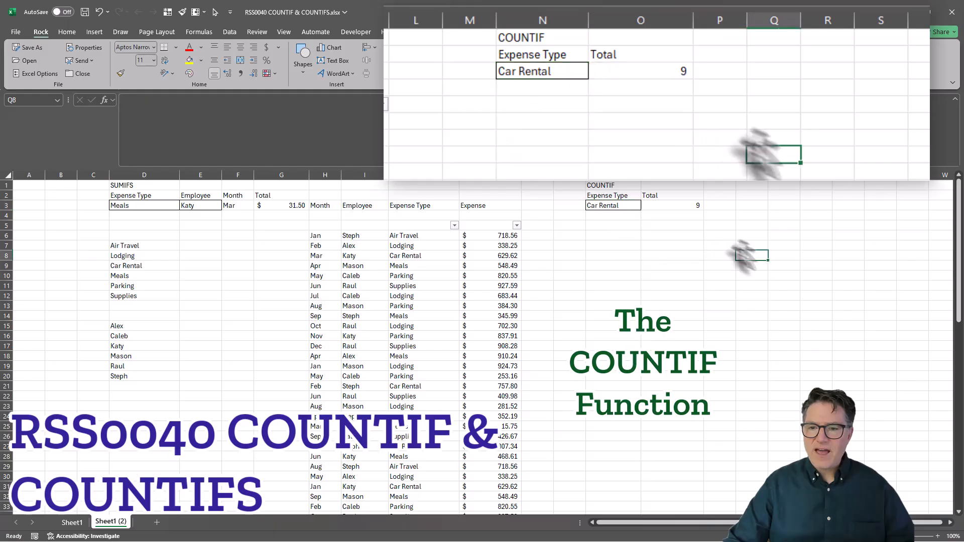
- Copy the COUNTIF formula text from cell O3 into cell E7 beside Air Travel
click(668, 205)
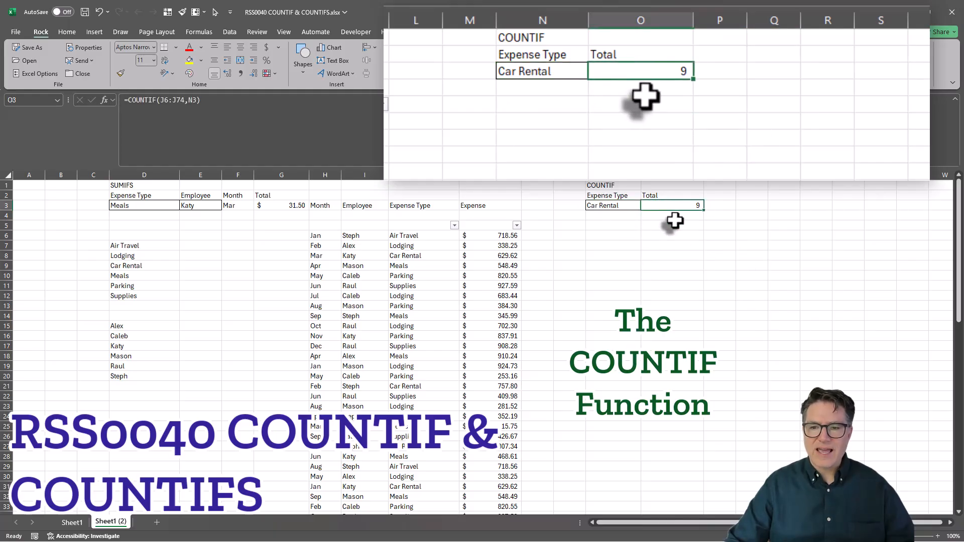
click(141, 246)
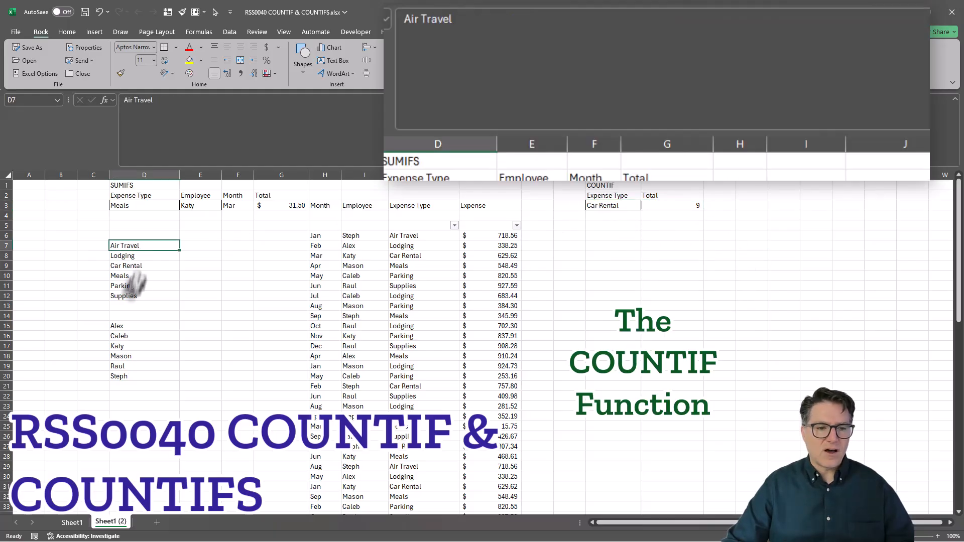
click(198, 248)
click(666, 206)
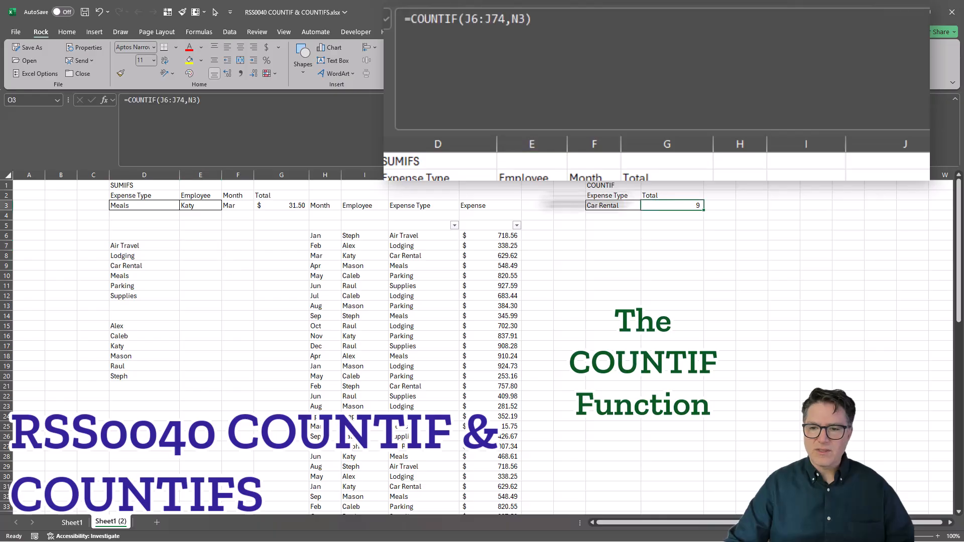
drag(228, 111, 105, 125)
key(ctrl+c)
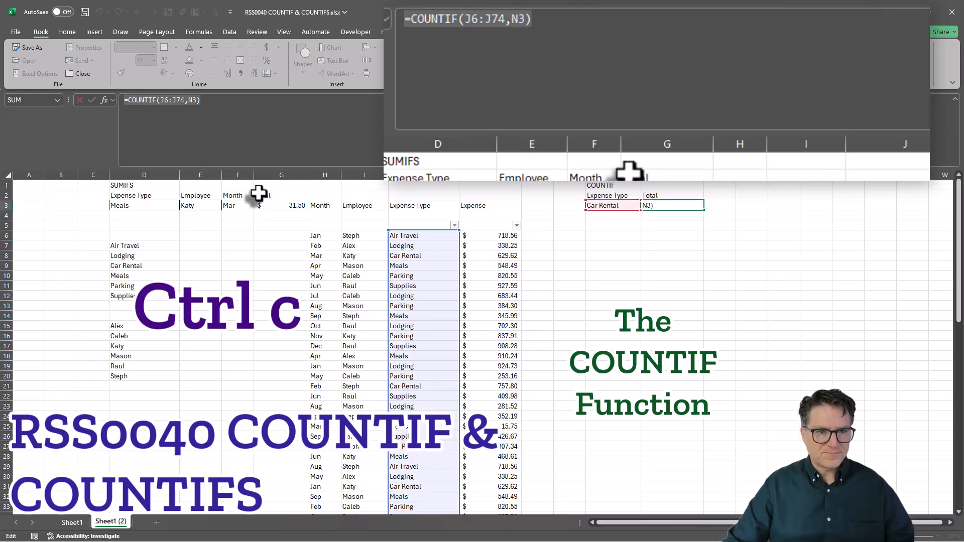
key(ctrl+v)
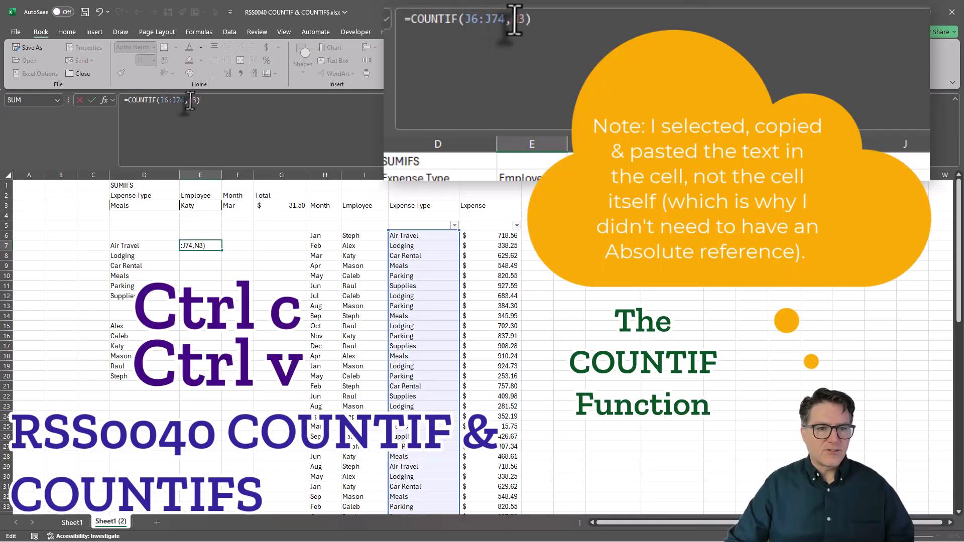
- Point the criteria in E7's formula to D7, make the range absolute as $J$6:$J$74, and commit it
double_click(192, 100)
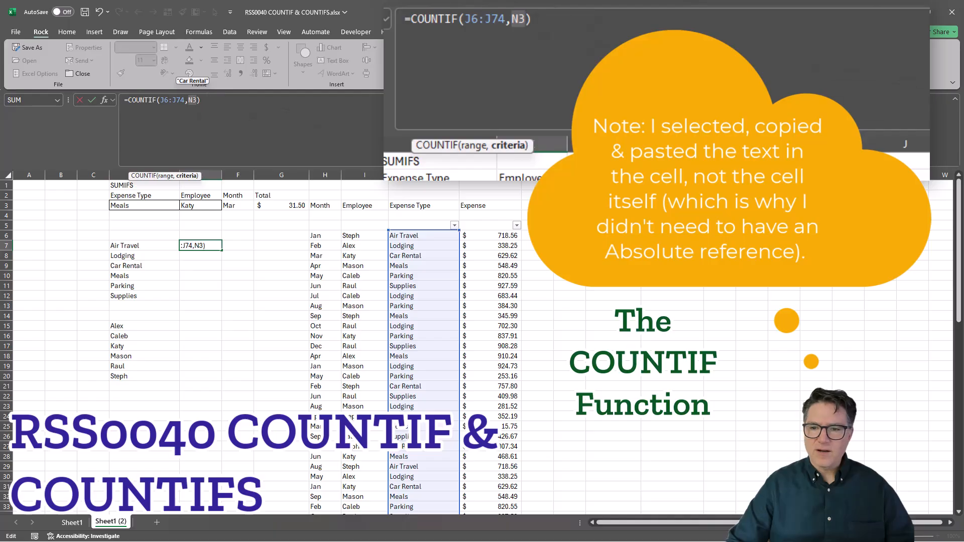
click(145, 245)
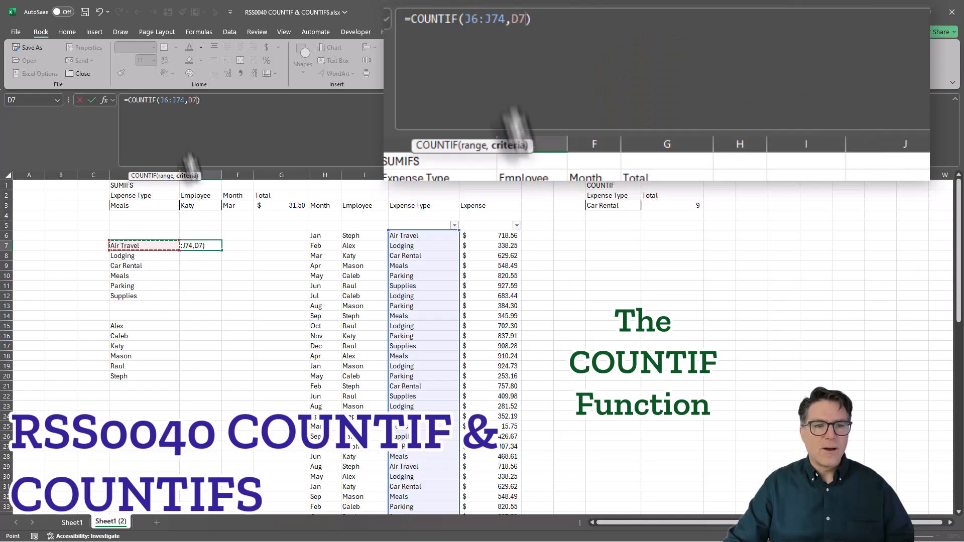
drag(160, 102, 184, 101)
key(F4)
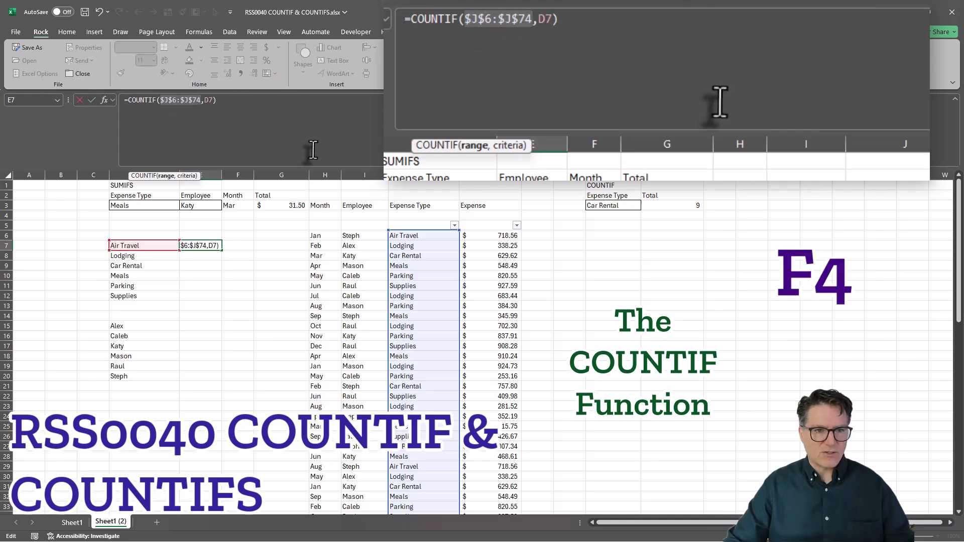
click(228, 102)
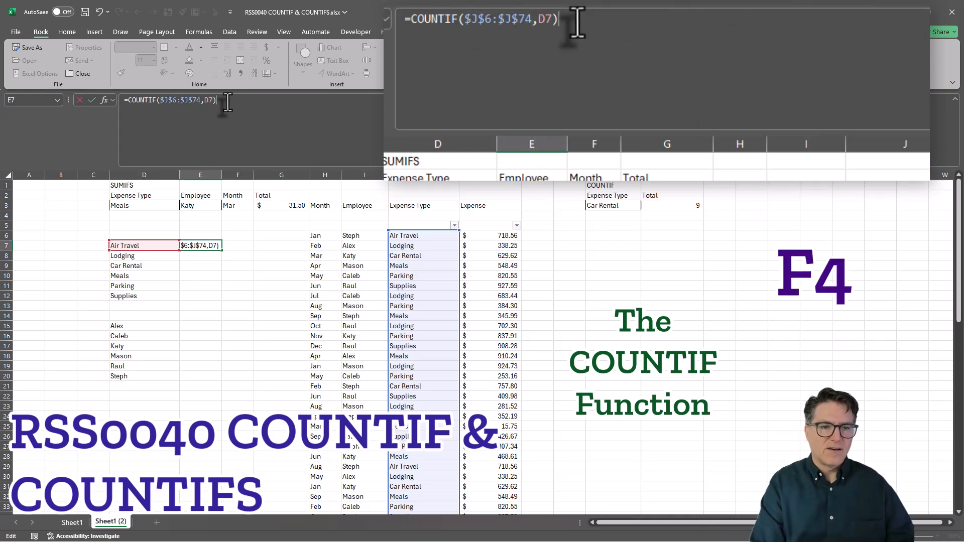
key(Return)
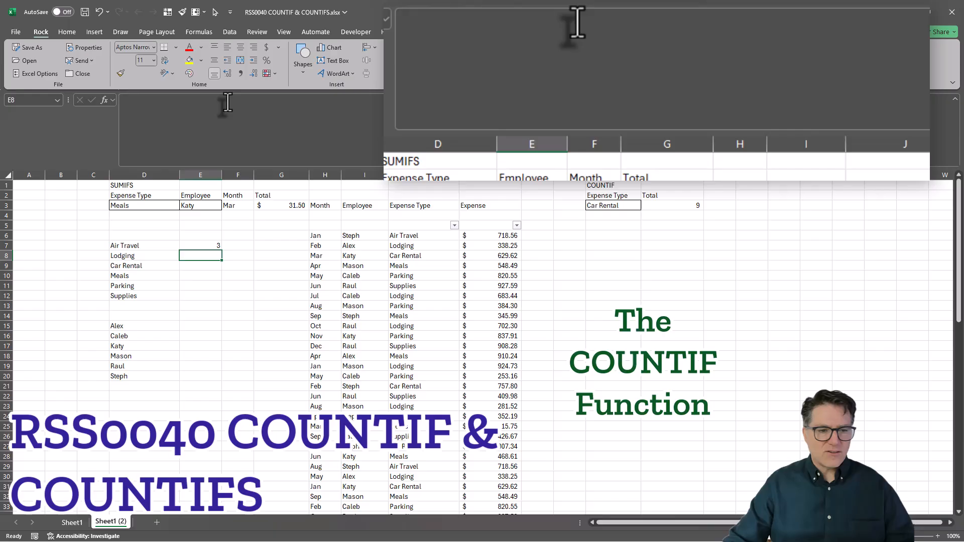
- Enter the heading Count in cell E6 above the expense type results
click(200, 235)
text(cOUNT)
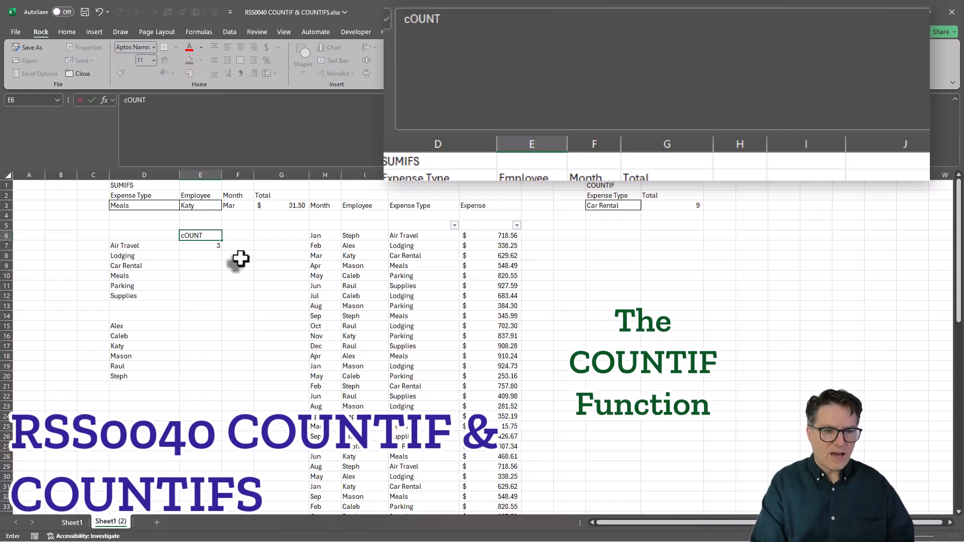
key(Return)
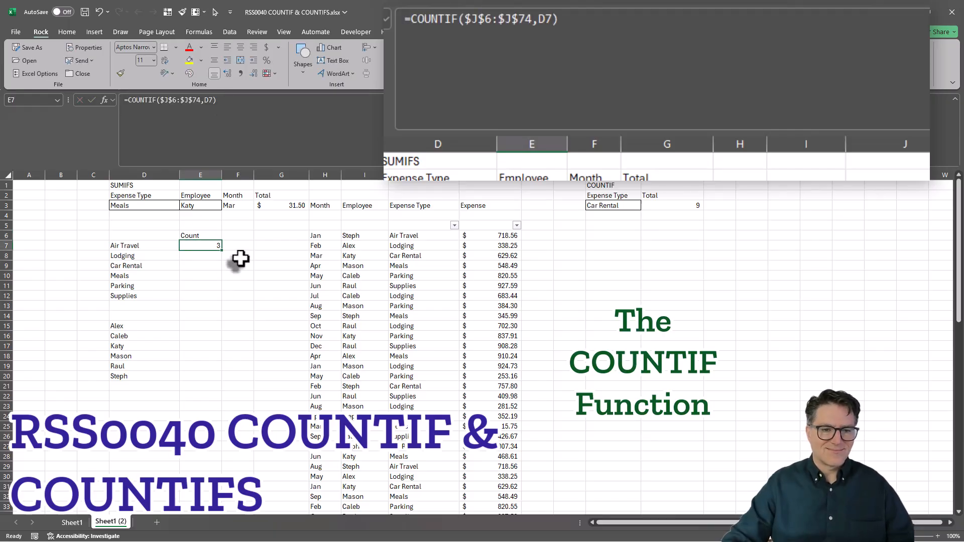
- Fill the COUNTIF formula from E7 down to E12 for all the listed expense types
shift+click(200, 296)
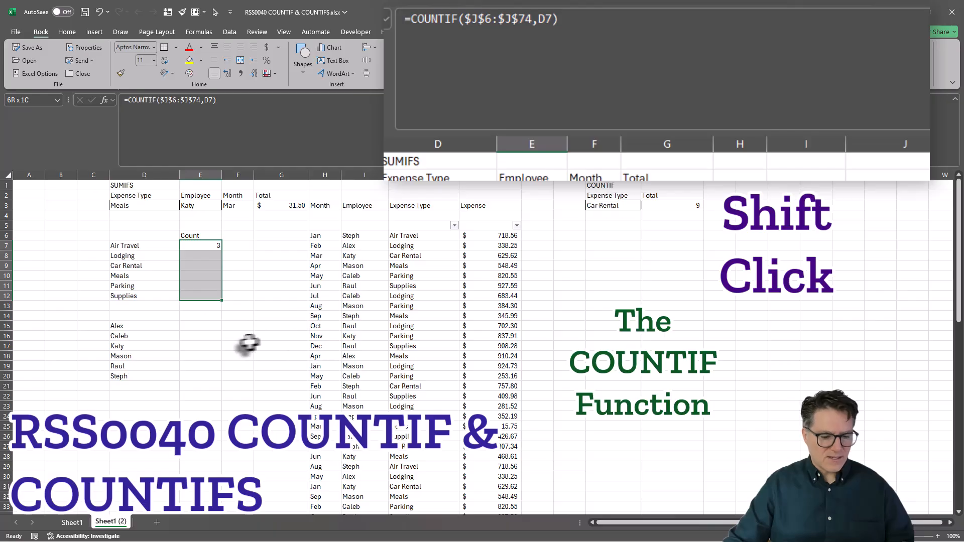
key(ctrl+d)
click(201, 335)
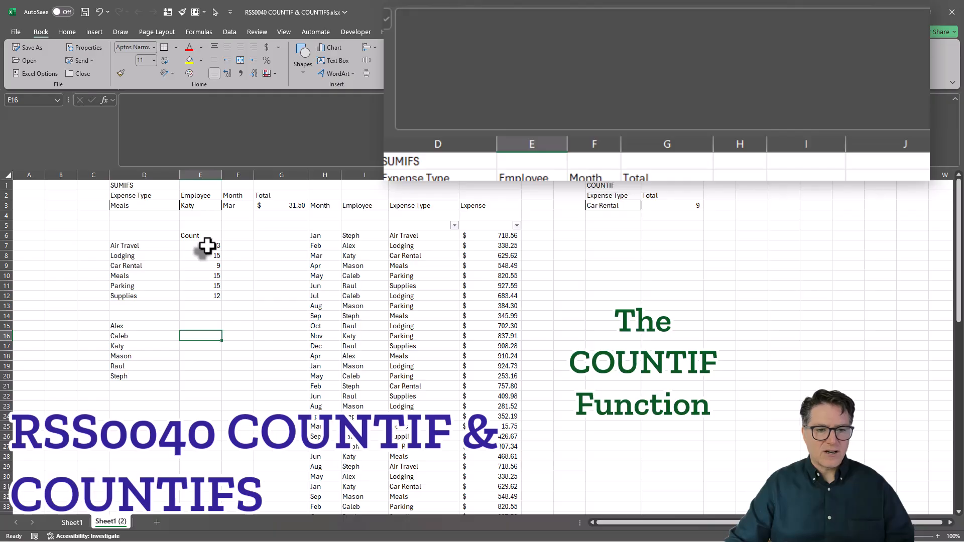
- Copy the Count heading and formula in E6:E7 to E14:E15 beside the employee list
drag(205, 236, 208, 246)
key(ctrl+c)
click(203, 316)
key(ctrl+v)
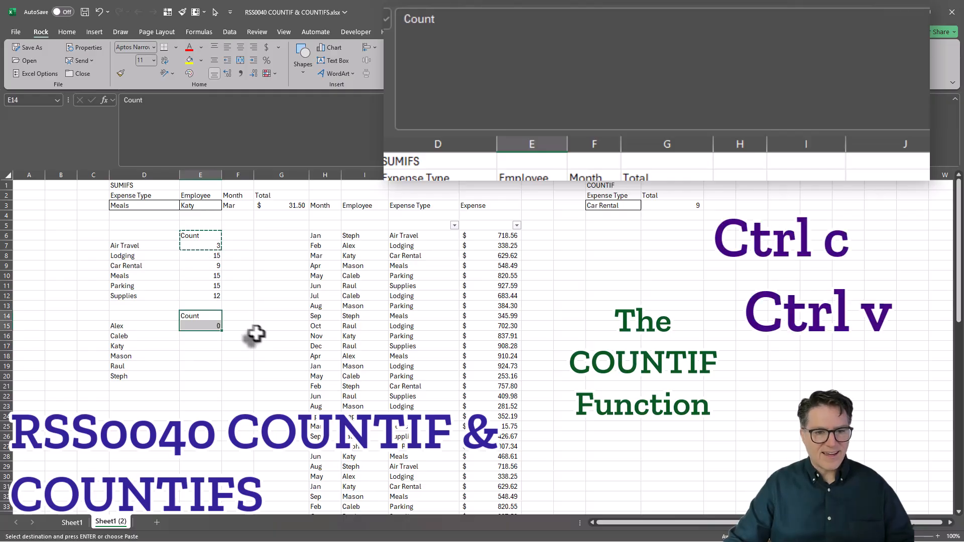
- Replace the range in E15's COUNTIF formula with the Employee column as the absolute reference $I$6:$I$74 and commit it
click(205, 326)
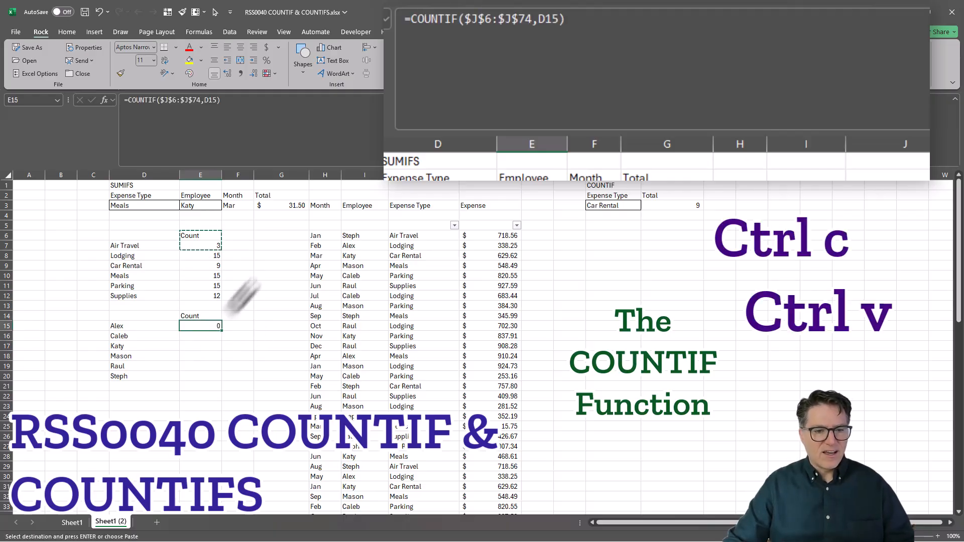
click(206, 102)
drag(158, 102, 199, 103)
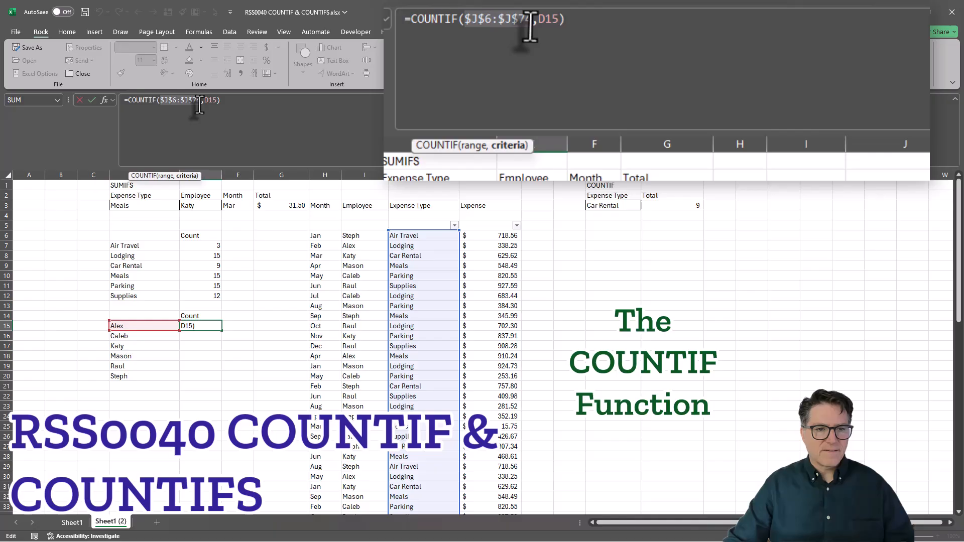
click(354, 236)
key(ctrl+shift+Down)
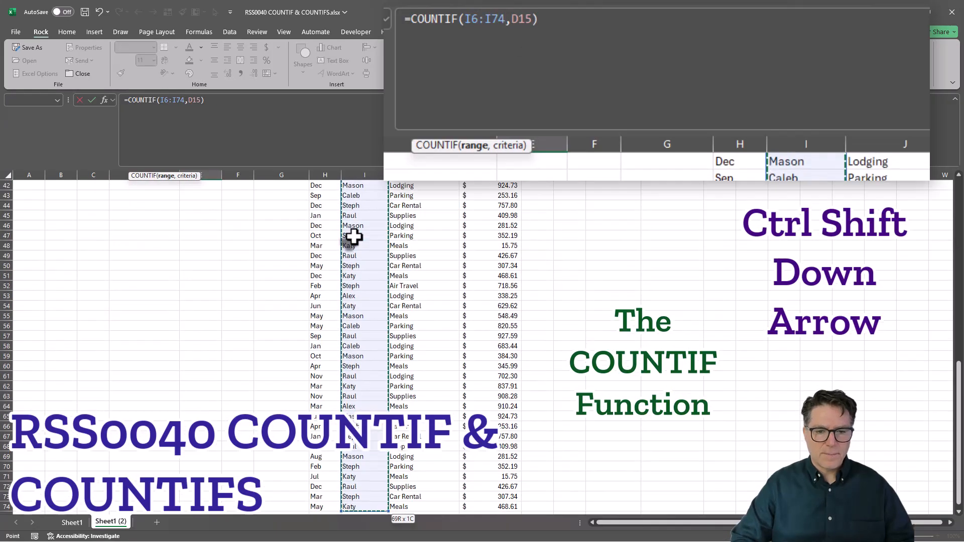
key(F4)
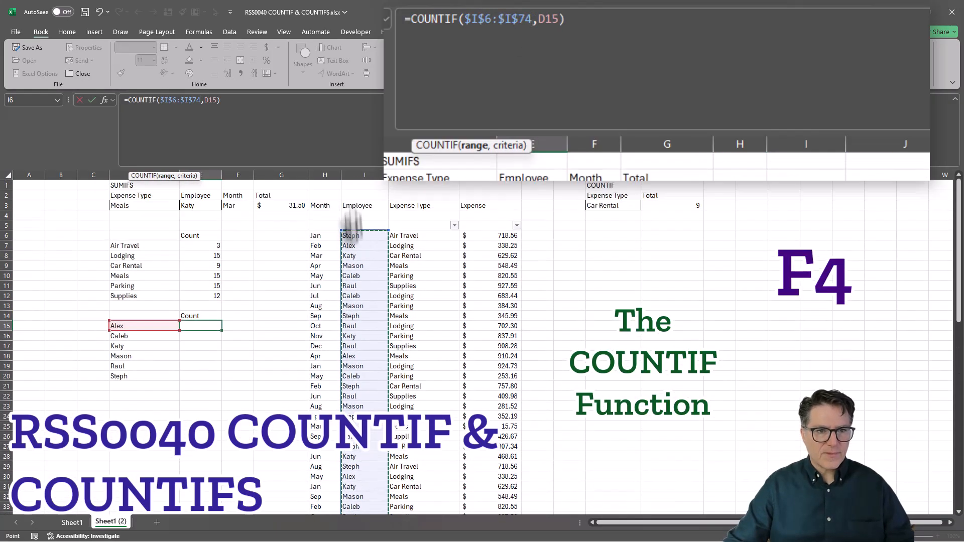
click(259, 104)
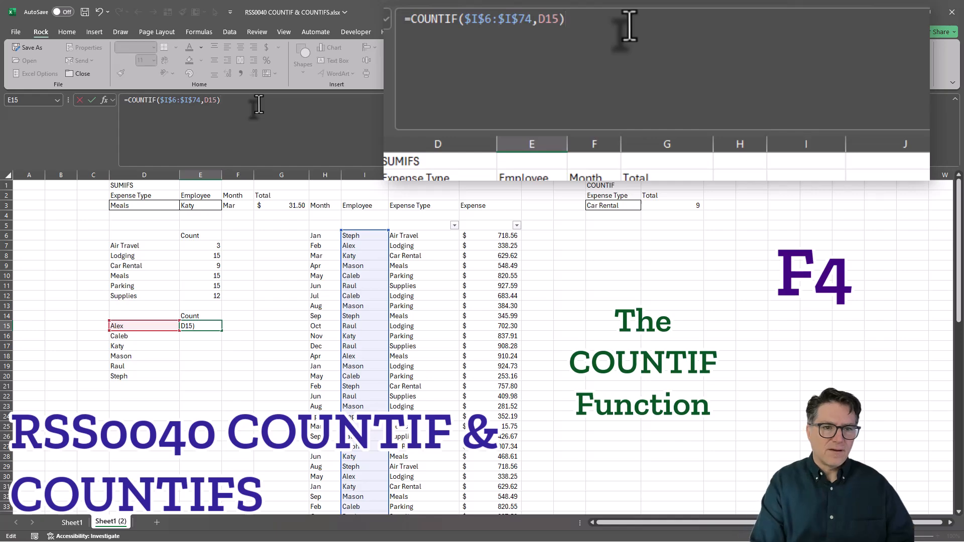
key(Return)
- Fill the employee COUNTIF formula from E15 down to E20
key(Up)
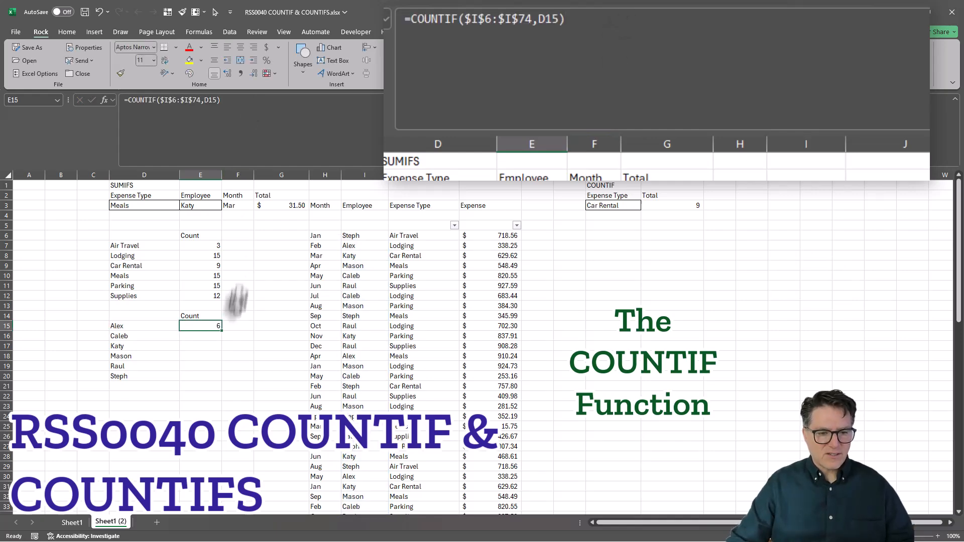
shift+click(199, 376)
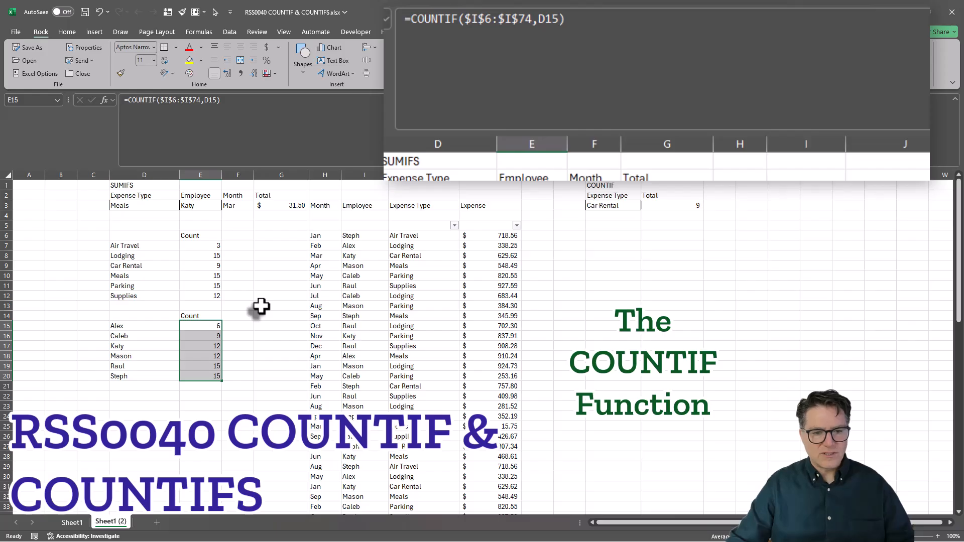
click(256, 326)
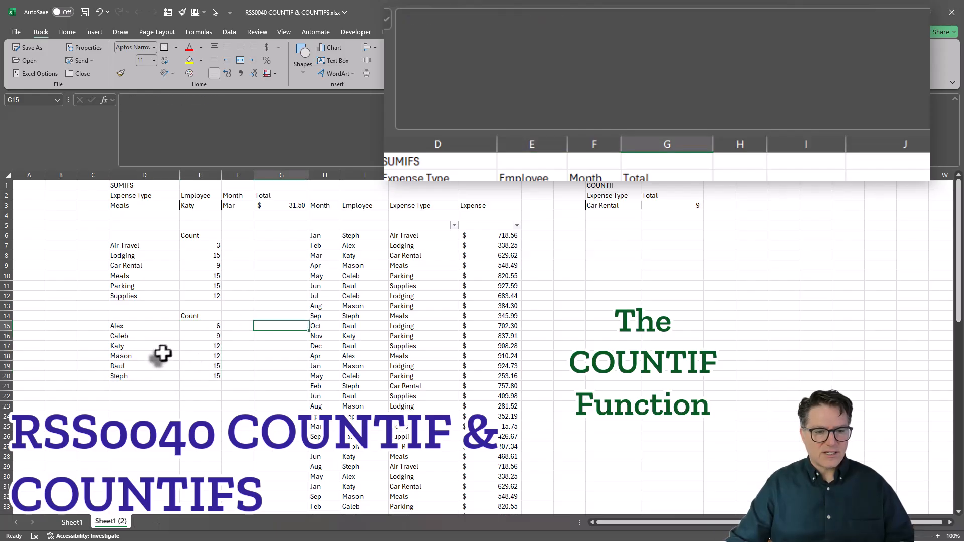
click(196, 346)
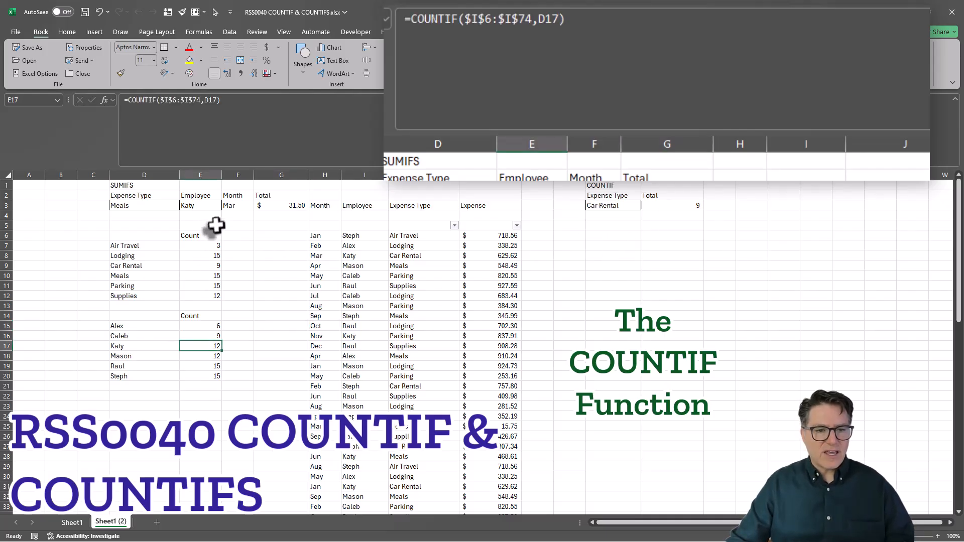
- Apply the number format of cell O3 to the total in cell G3 with Format Painter
click(271, 204)
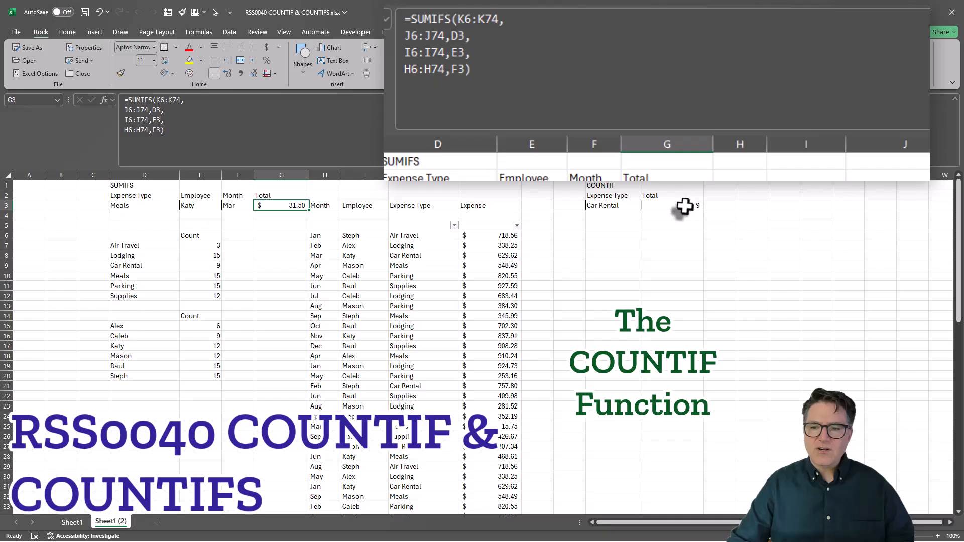
right_click(685, 206)
click(813, 191)
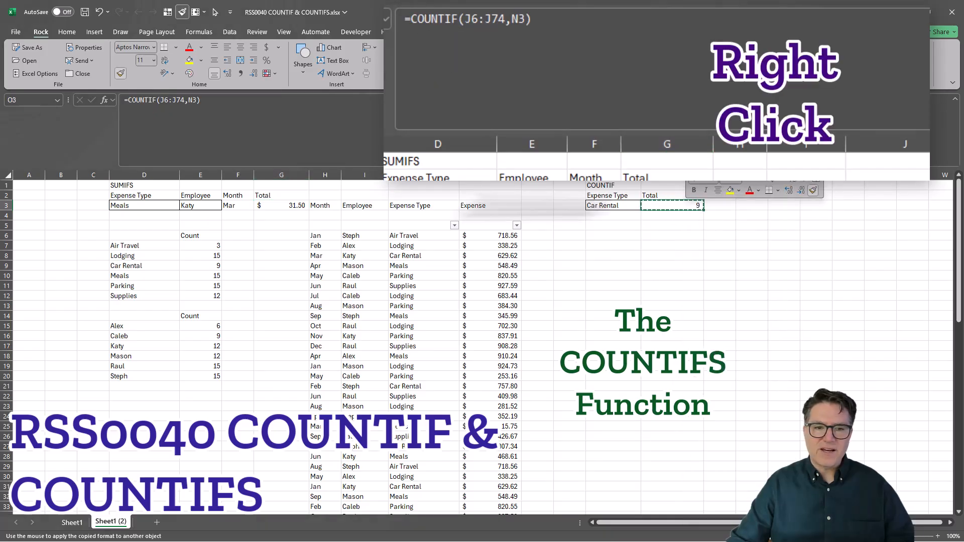
click(274, 206)
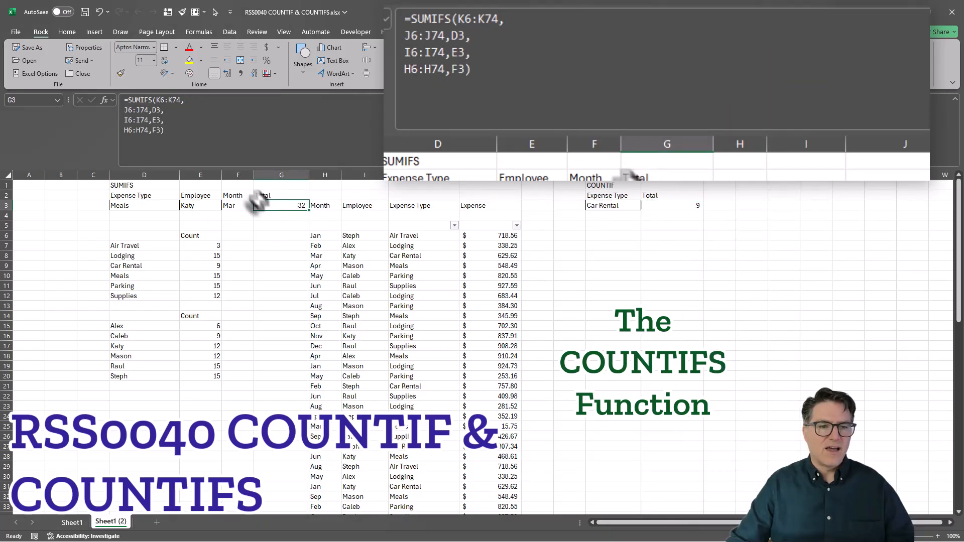
key(Right)
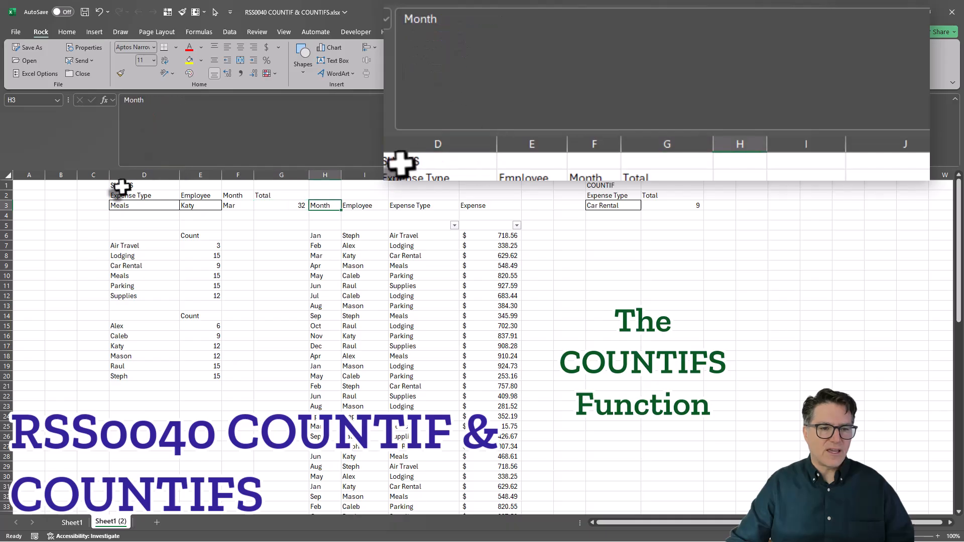
- Change the heading in cell D1 to COUNTIFS
click(121, 186)
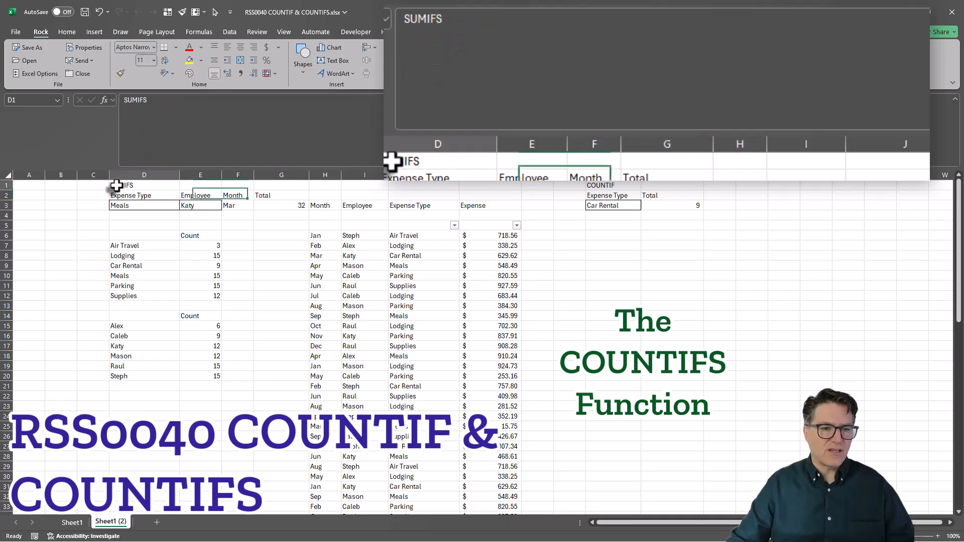
click(136, 100)
key(BackSpace)
key(BackSpace)
key(BackSpace)
text(C)
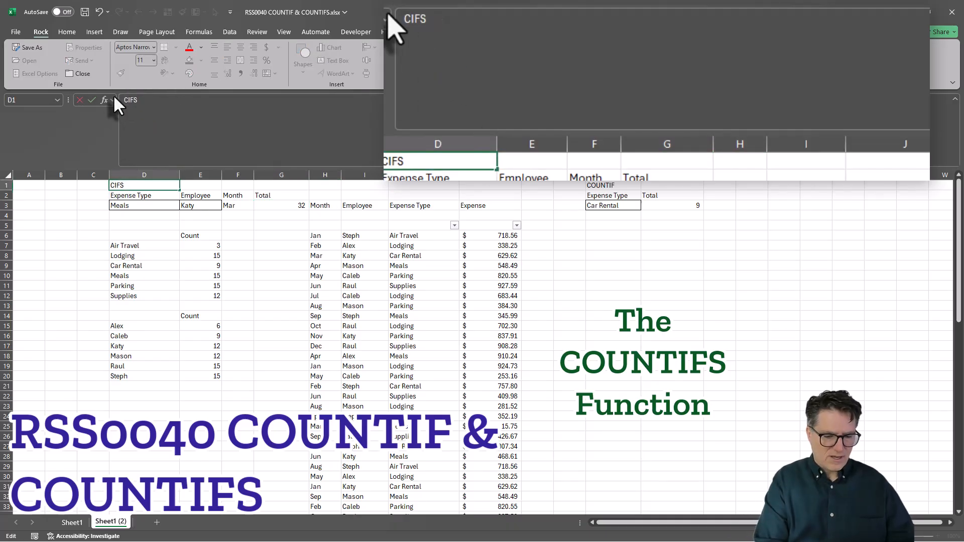
text(OUNT)
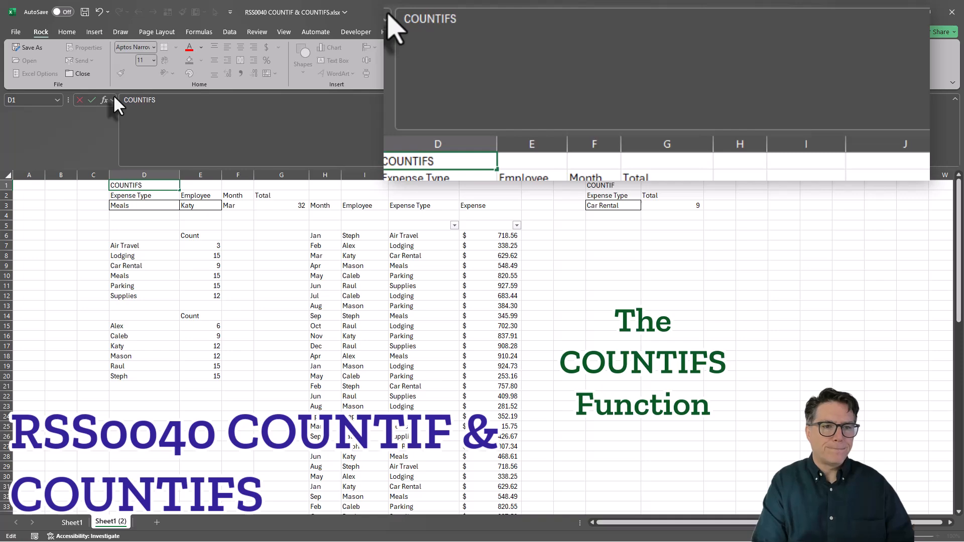
key(Tab)
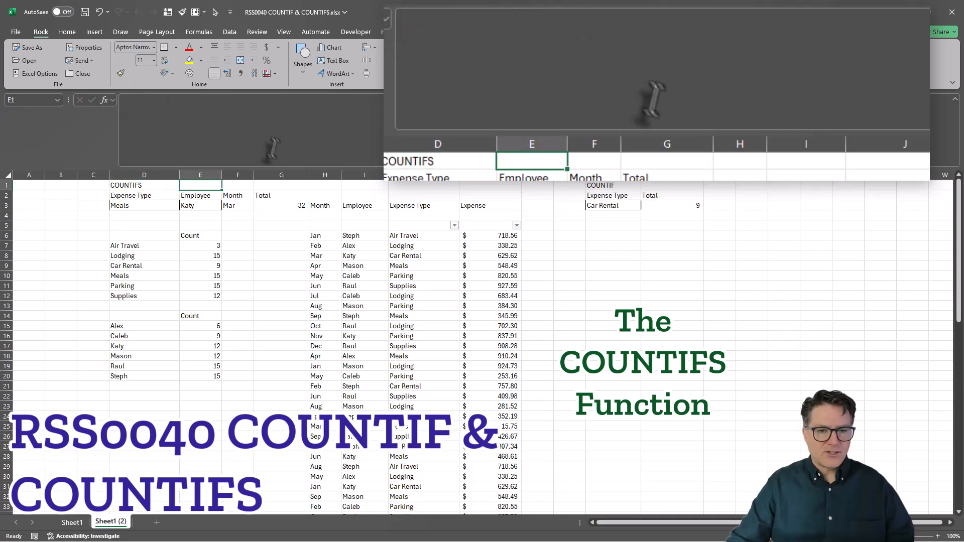
- Convert the total formula in G3 from SUMIFS to COUNTIFS and delete its K6:K74 sum range argument
click(276, 205)
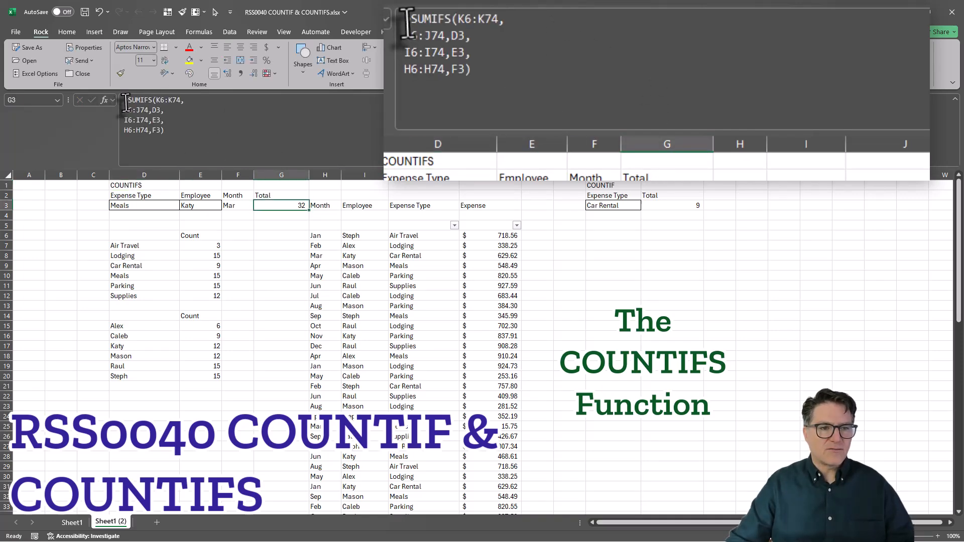
drag(128, 101, 141, 102)
text(C)
text(OUNT)
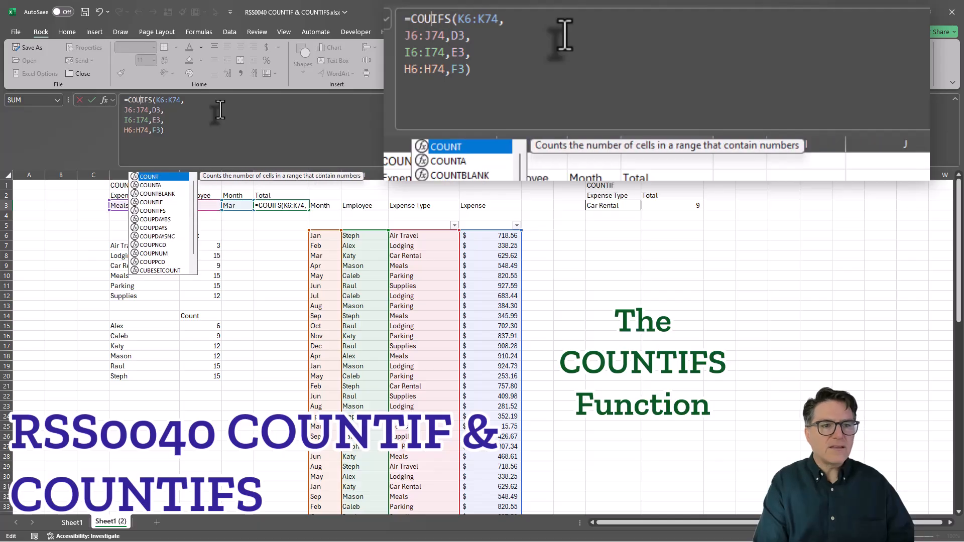
drag(162, 101, 188, 103)
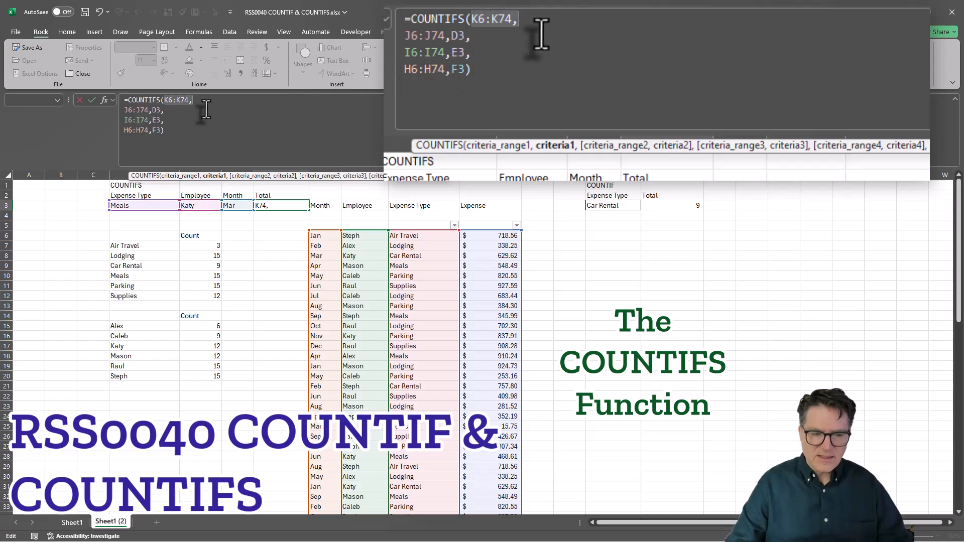
key(Delete)
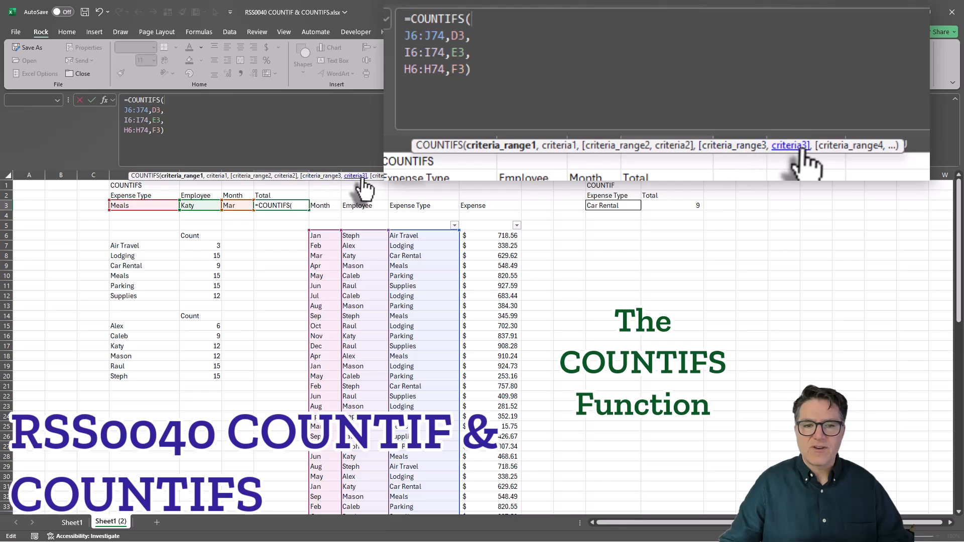
click(176, 130)
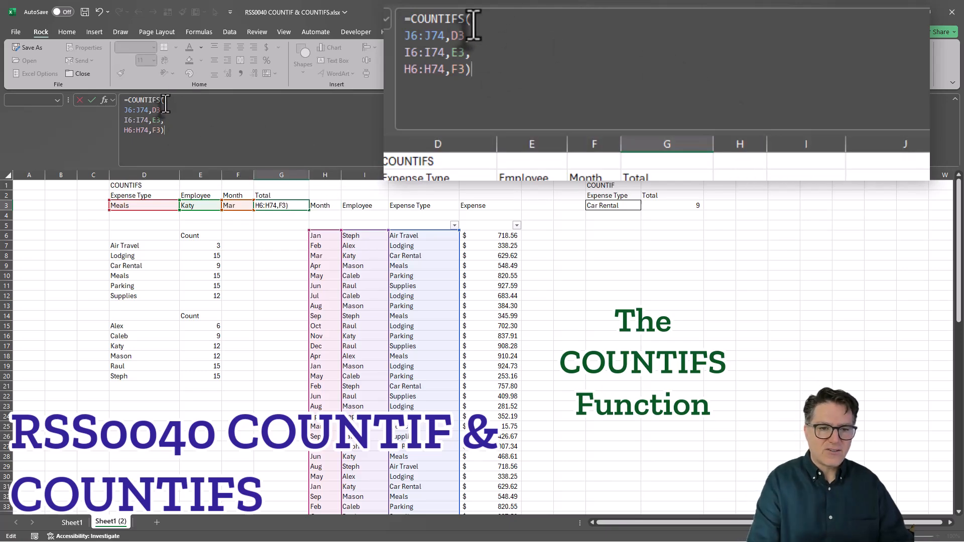
key(Return)
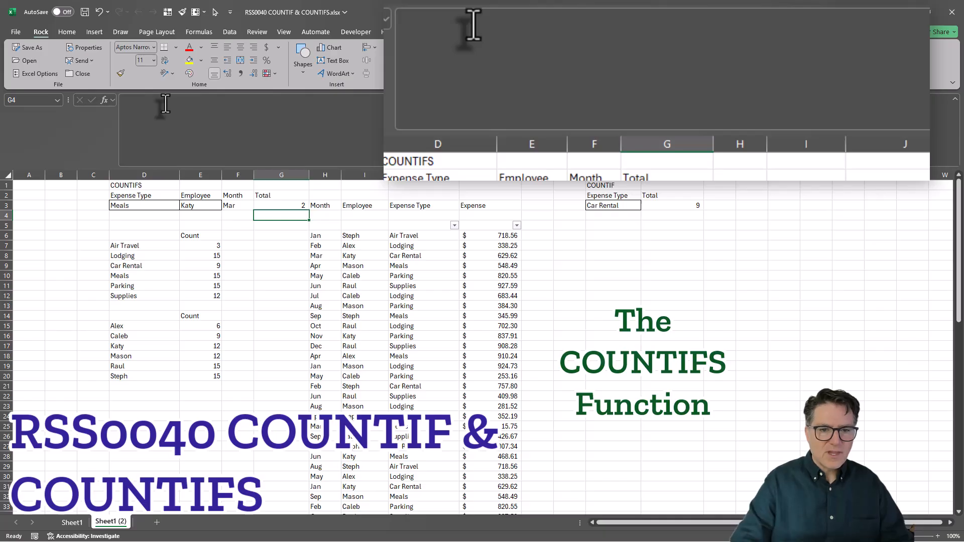
click(280, 206)
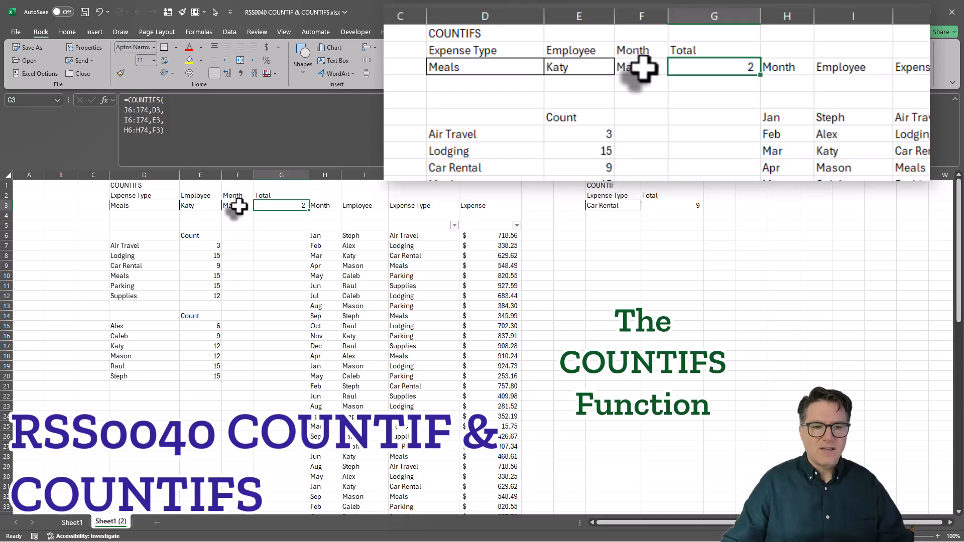
- Set the employee criterion in E3 to the first employee in its list
click(210, 207)
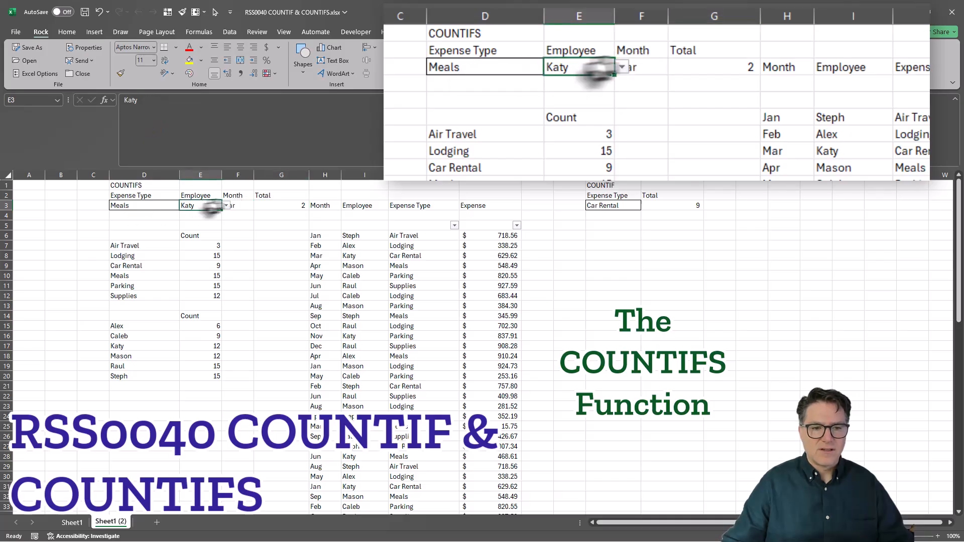
click(226, 206)
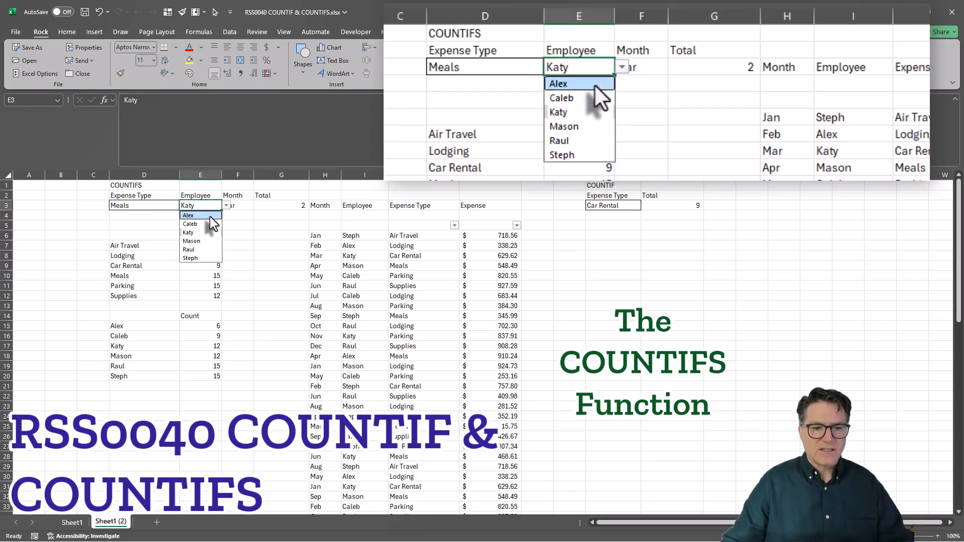
click(210, 215)
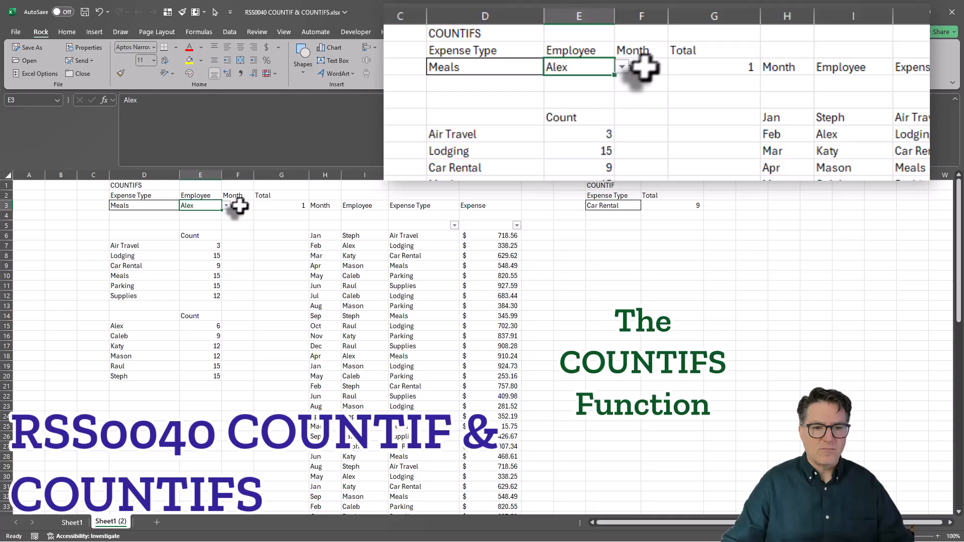
- Try the month criterion in F3 with Jan and with Aug
click(232, 207)
click(258, 206)
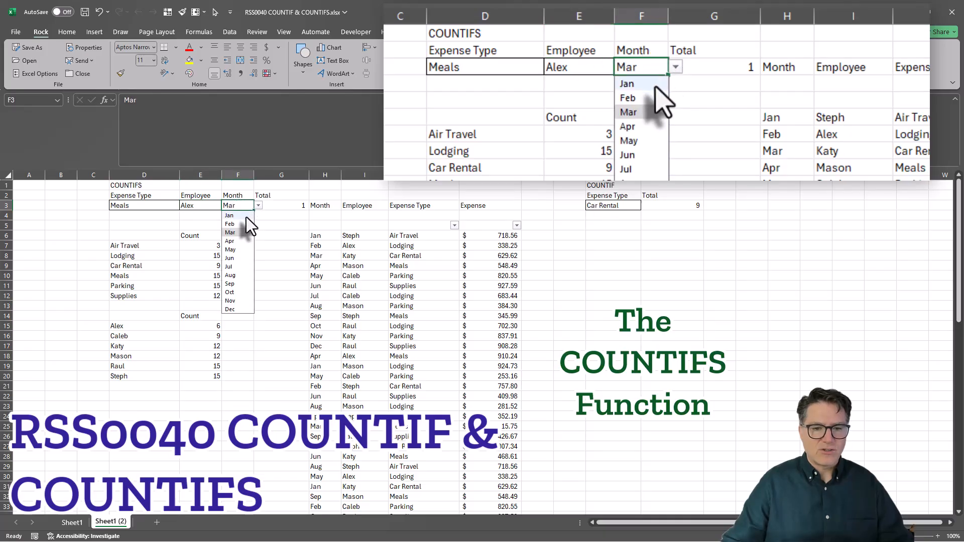
click(245, 216)
click(257, 206)
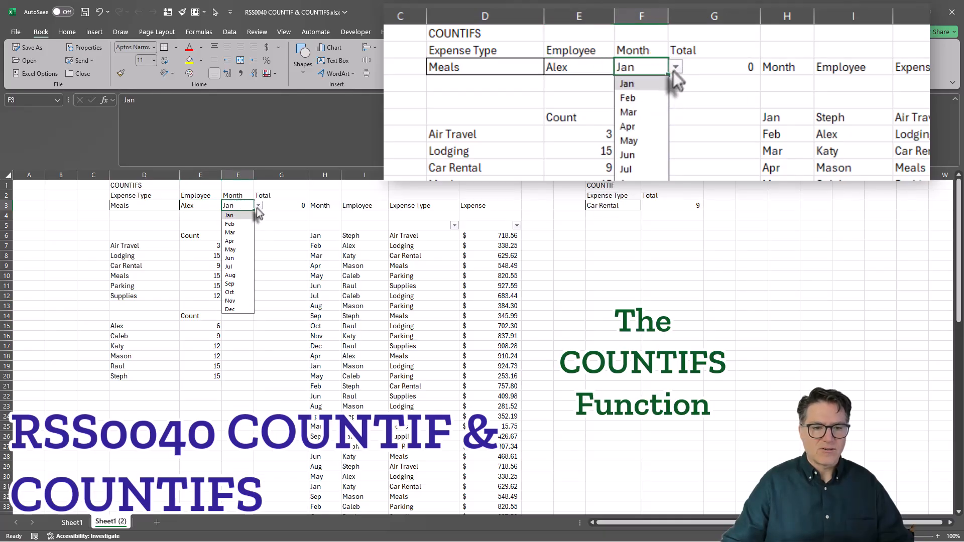
click(235, 276)
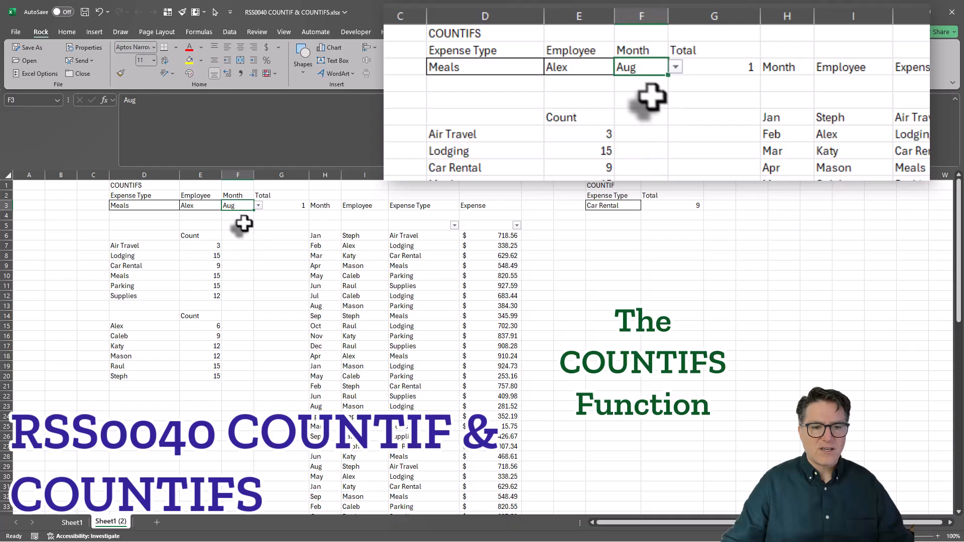
- Set the expense type criterion in D3 to Lodging
click(147, 206)
click(184, 206)
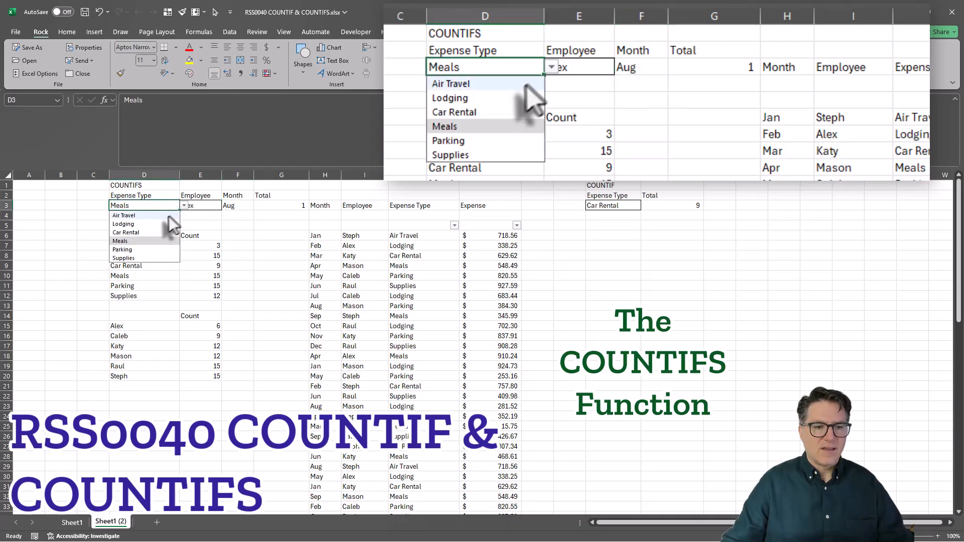
click(156, 224)
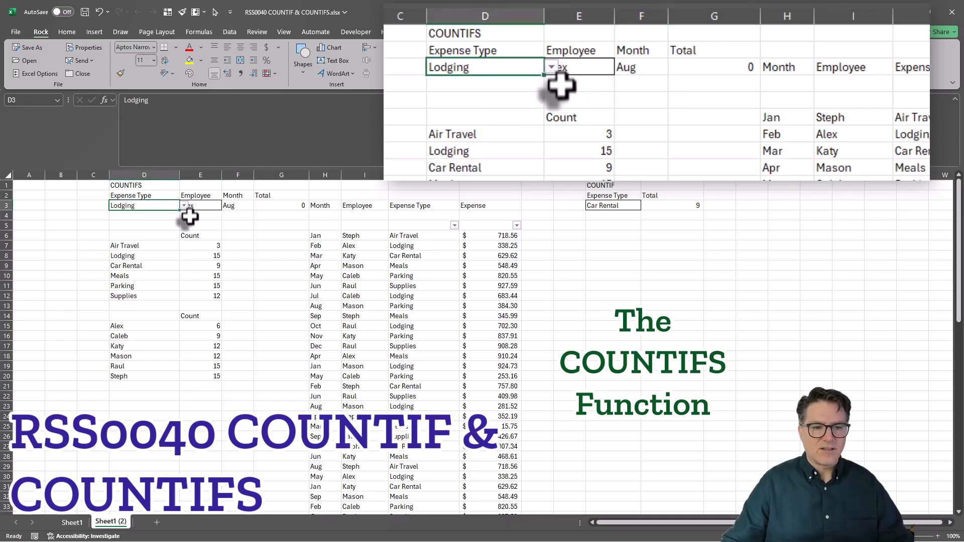
click(168, 225)
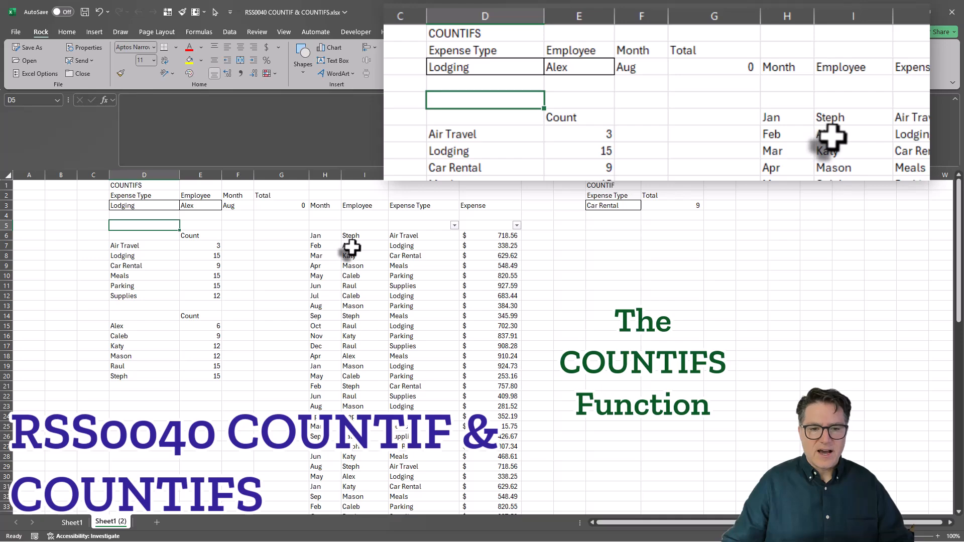
- Fill the employee, Lodging and Feb entries of row 7 down to row 21 in the expense table
drag(351, 247, 358, 384)
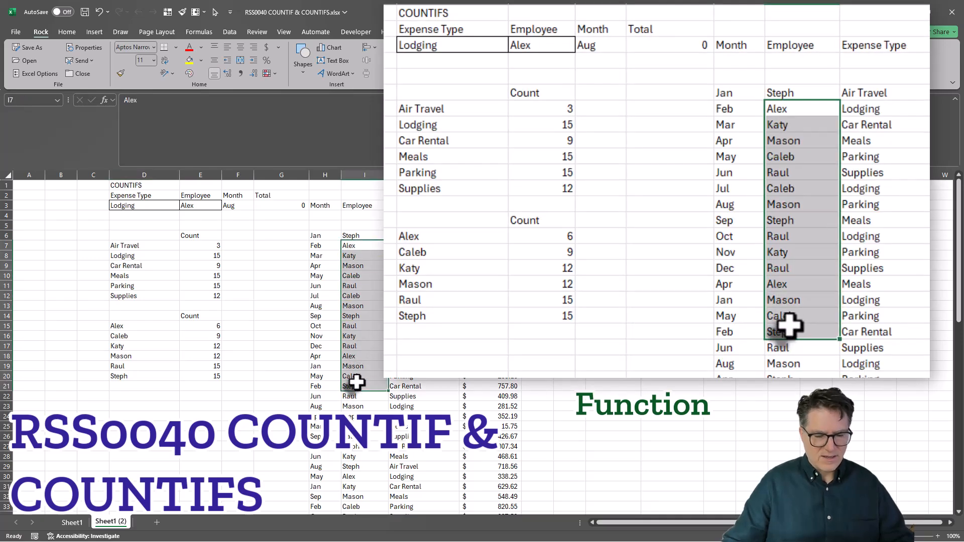
key(ctrl+d)
drag(409, 247, 401, 384)
key(ctrl+d)
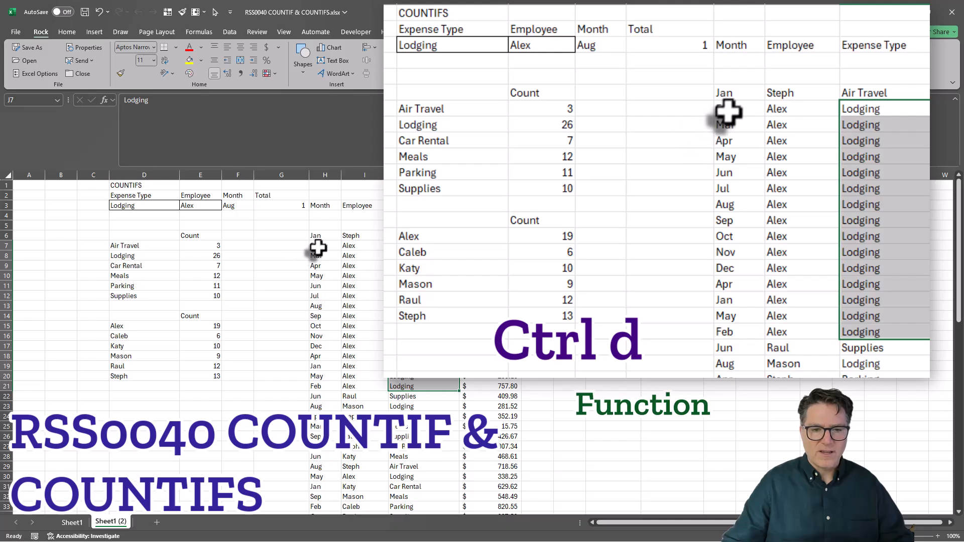
drag(318, 248, 318, 386)
key(ctrl+d)
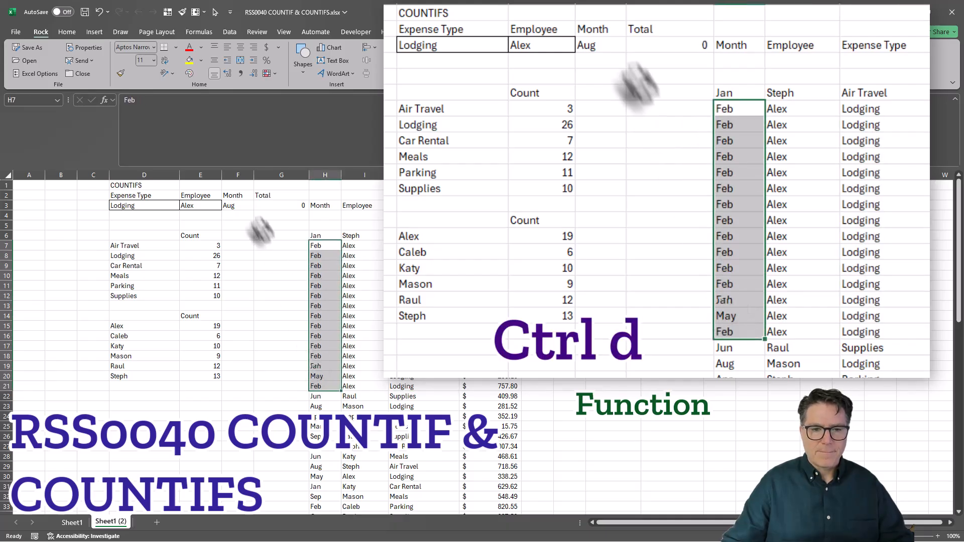
- Set the month criterion in F3 to Feb and check the COUNTIFS total in G3
click(239, 206)
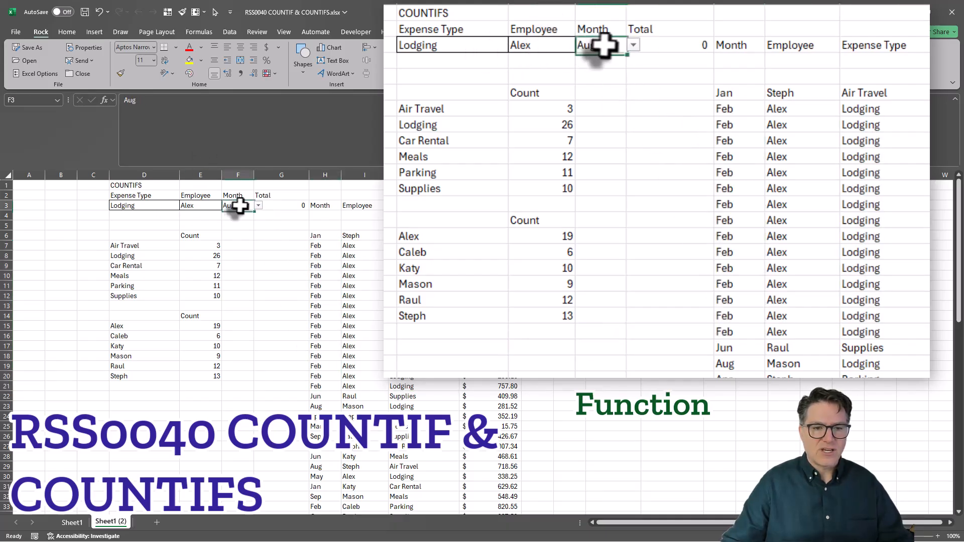
click(258, 205)
click(234, 221)
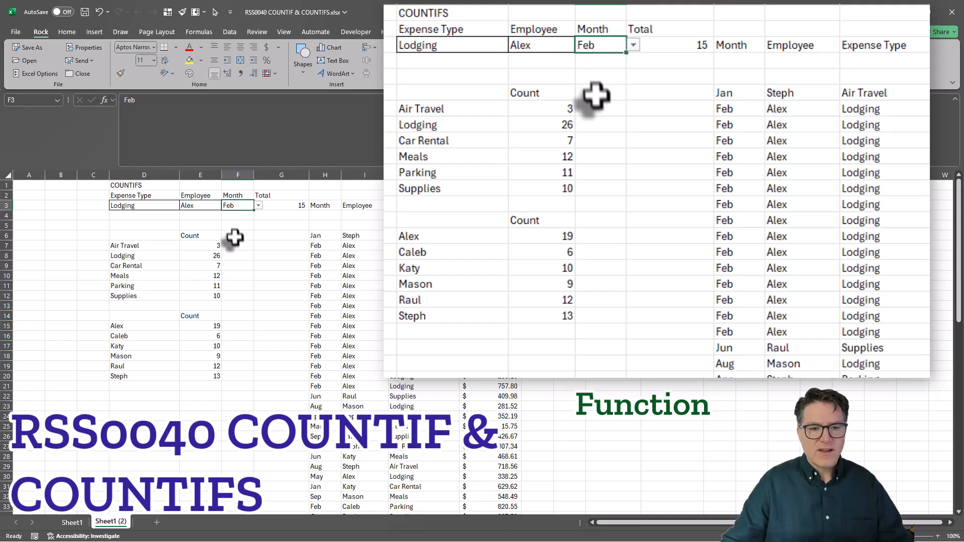
click(235, 238)
click(283, 206)
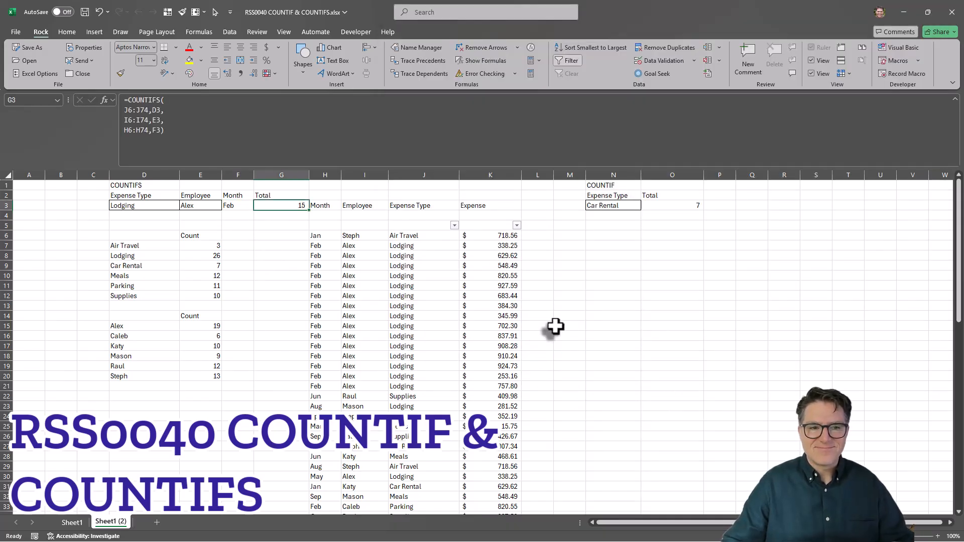
click(615, 185)
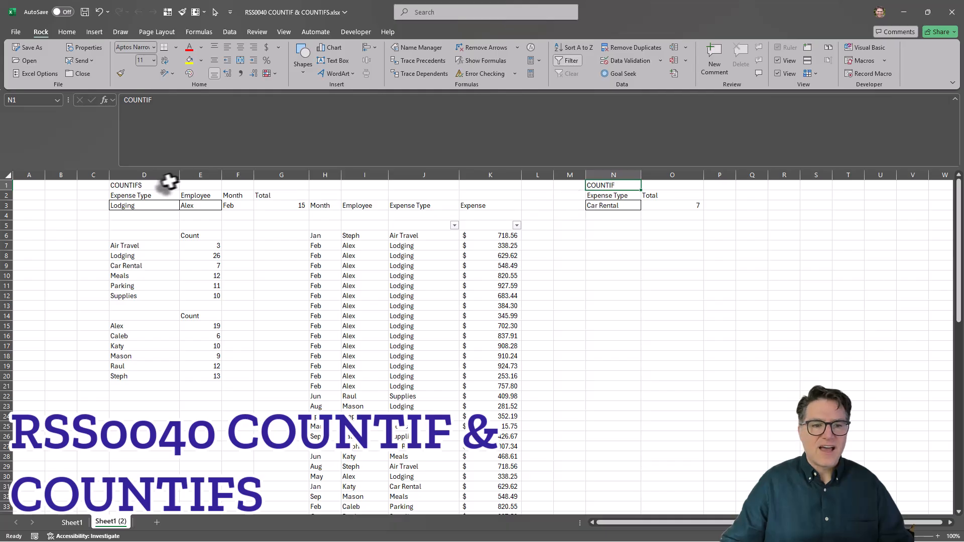
click(151, 185)
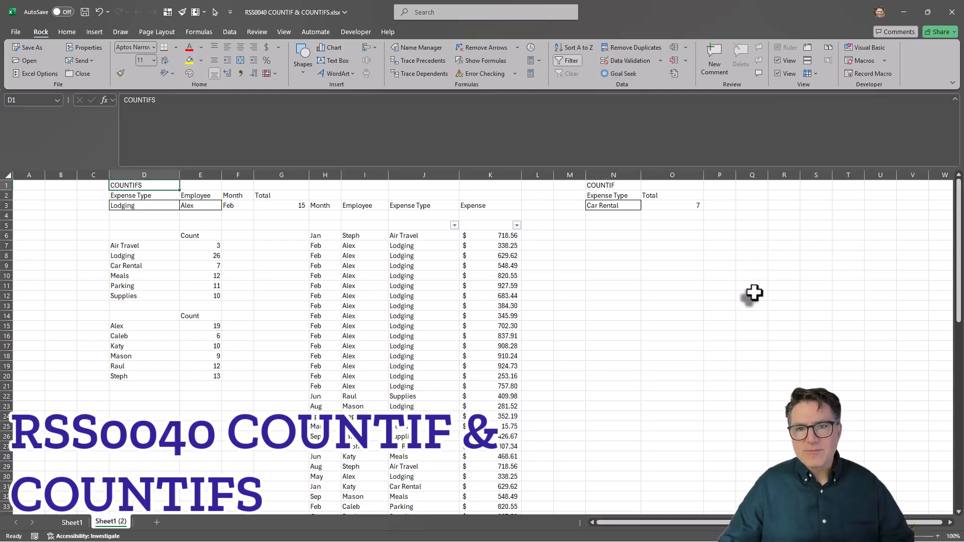